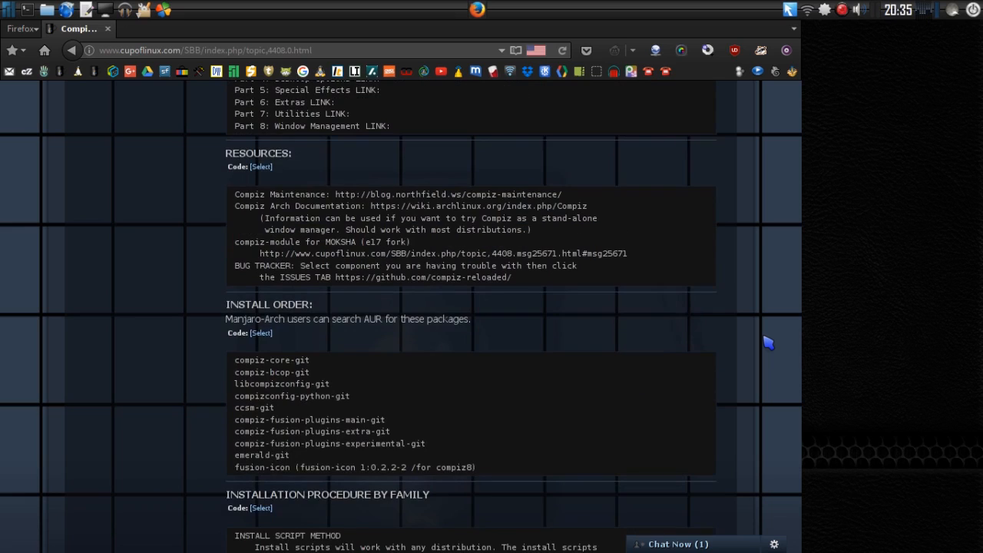
- Read the Compiz forum post from the install order down to the Compiz settings pack and highlight its download line
{"action": "scroll", "coordinate": [767, 344], "scroll_direction": "down", "scroll_amount": 5}
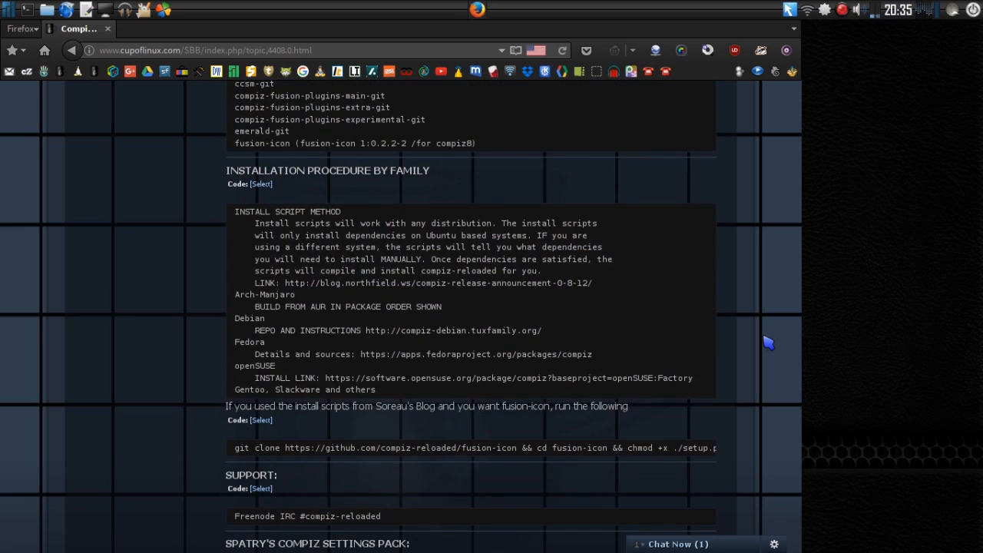
{"action": "scroll", "coordinate": [768, 343], "scroll_direction": "down", "scroll_amount": 3}
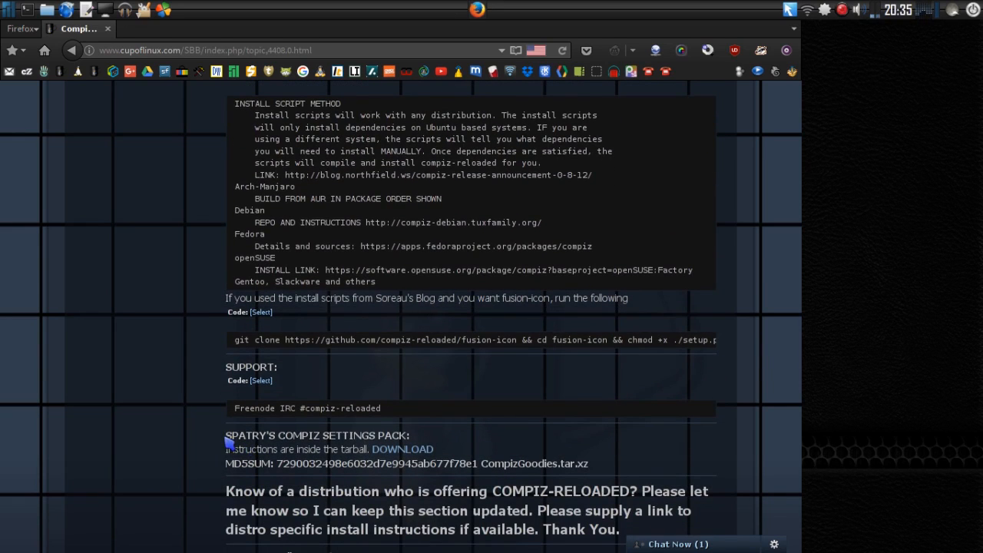
{"action": "left_click_drag", "start_coordinate": [226, 437], "coordinate": [443, 449]}
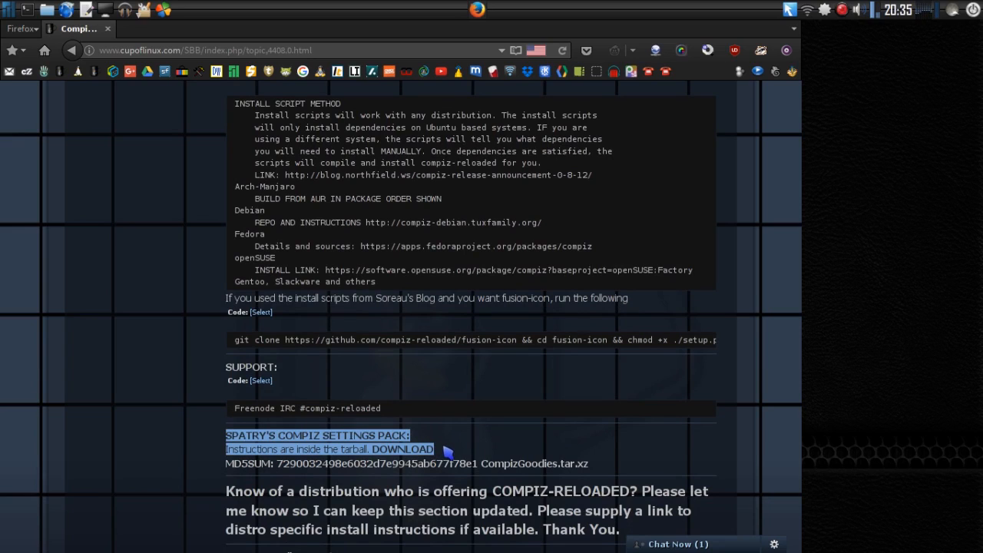
{"action": "left_click", "coordinate": [456, 453]}
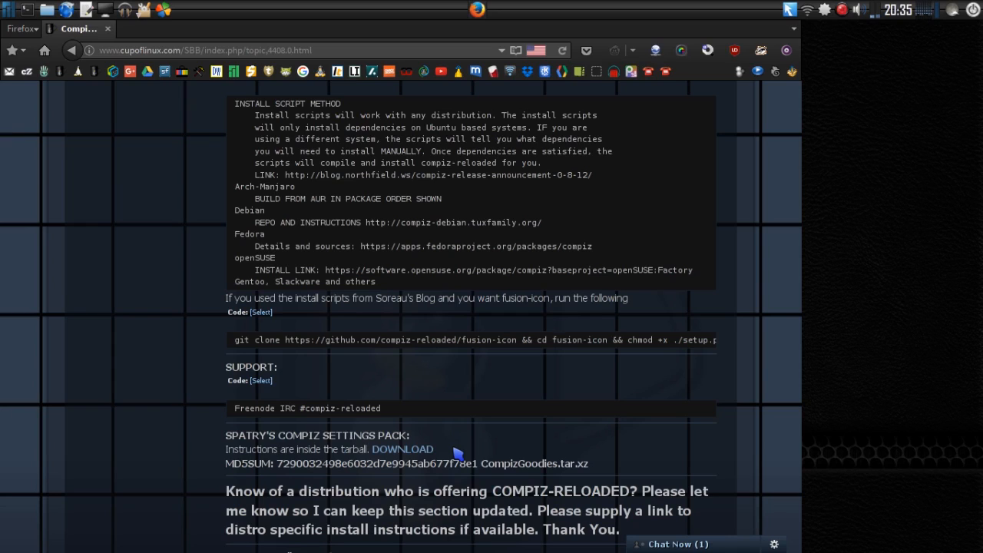
- View all desktops in the Expo overview from the browser desktop, and rotate the cube to an empty desktop
{"action": "key", "text": "super+e"}
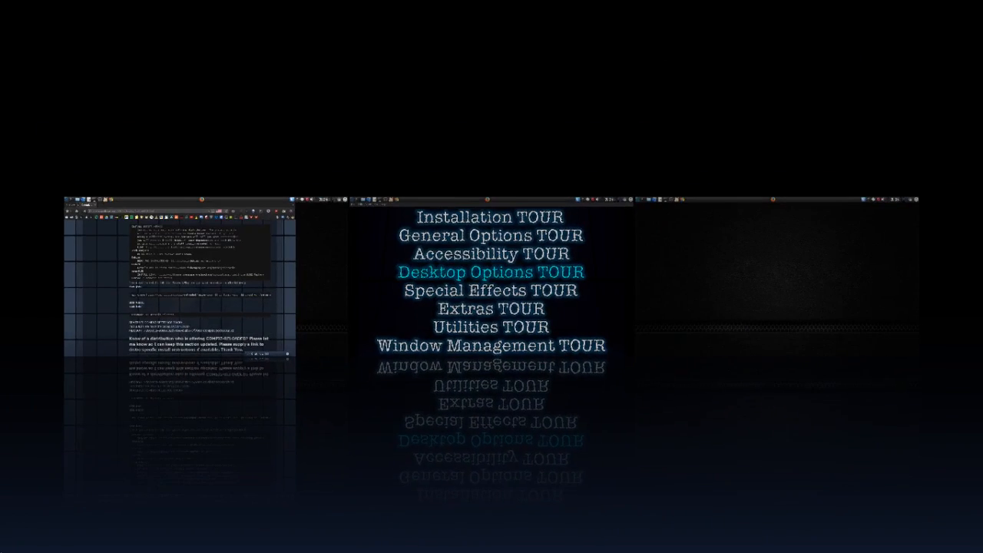
{"action": "left_click", "coordinate": [211, 283]}
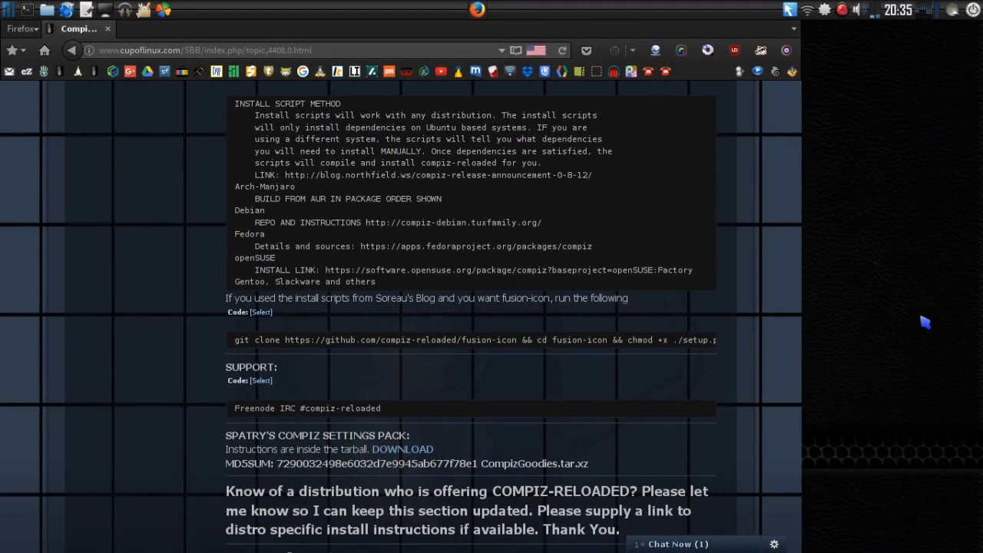
{"action": "left_click_drag", "start_coordinate": [924, 323], "coordinate": [396, 362]}
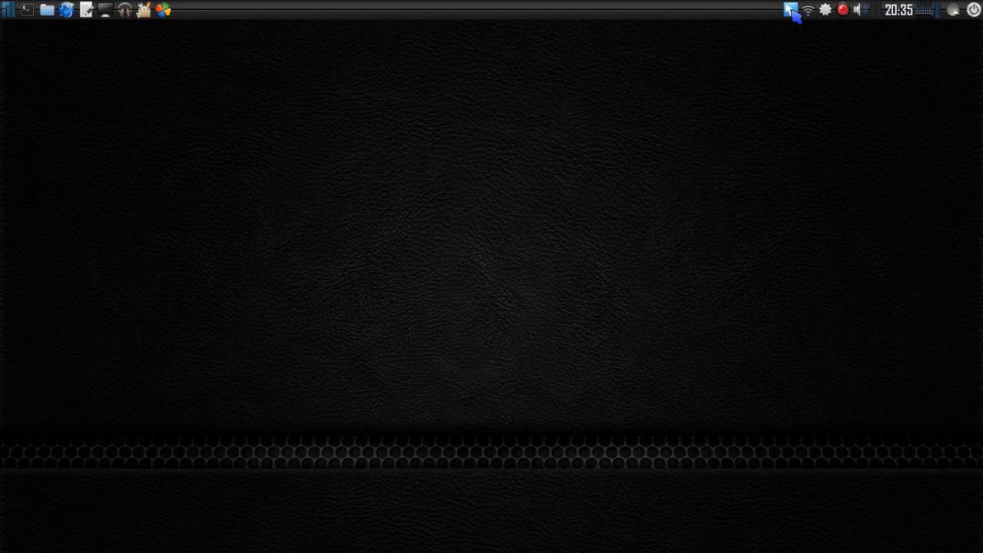
- Switch to the CompizConfig Settings Manager, open the Clone Output plugin and try its Initiate binding on the screen
{"action": "left_click", "coordinate": [789, 9]}
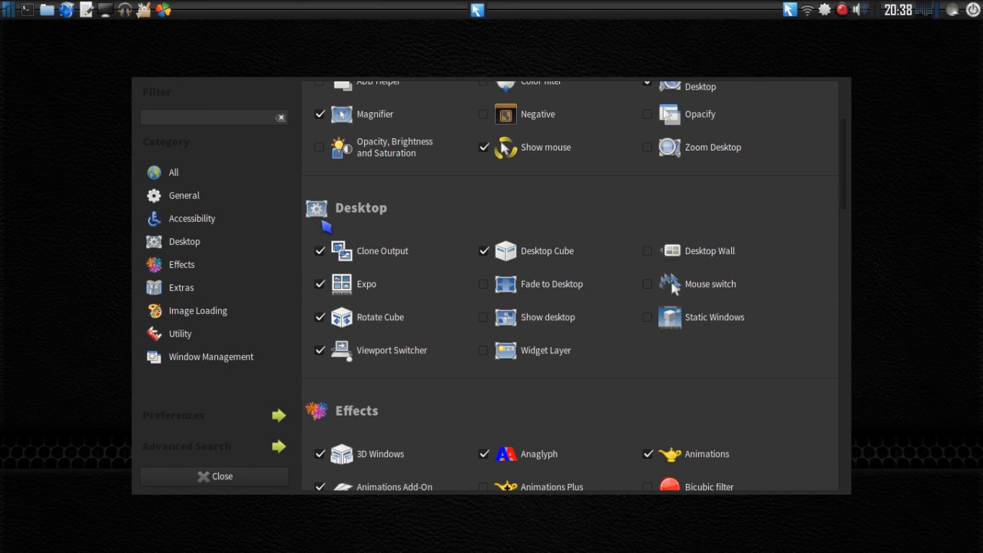
{"action": "left_click", "coordinate": [339, 257]}
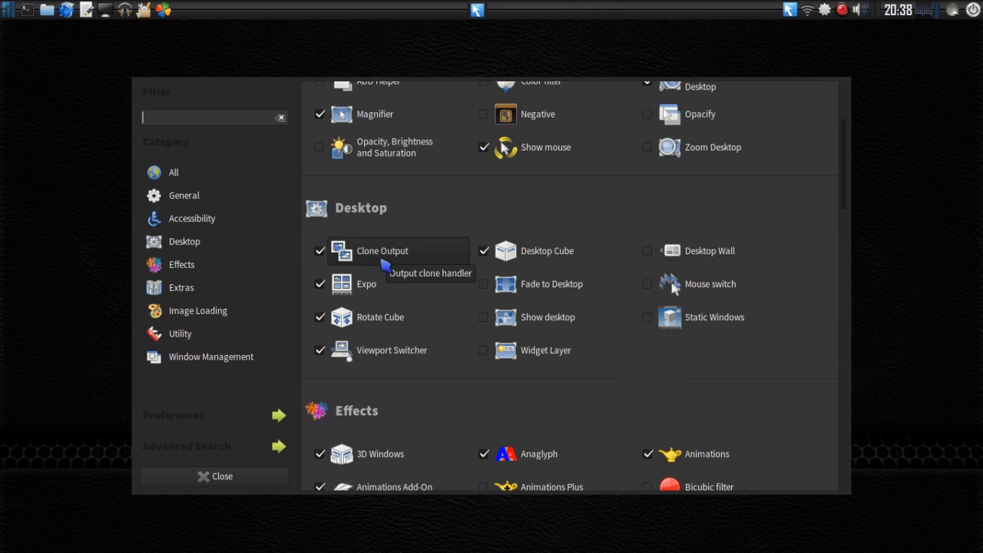
{"action": "left_click", "coordinate": [383, 263]}
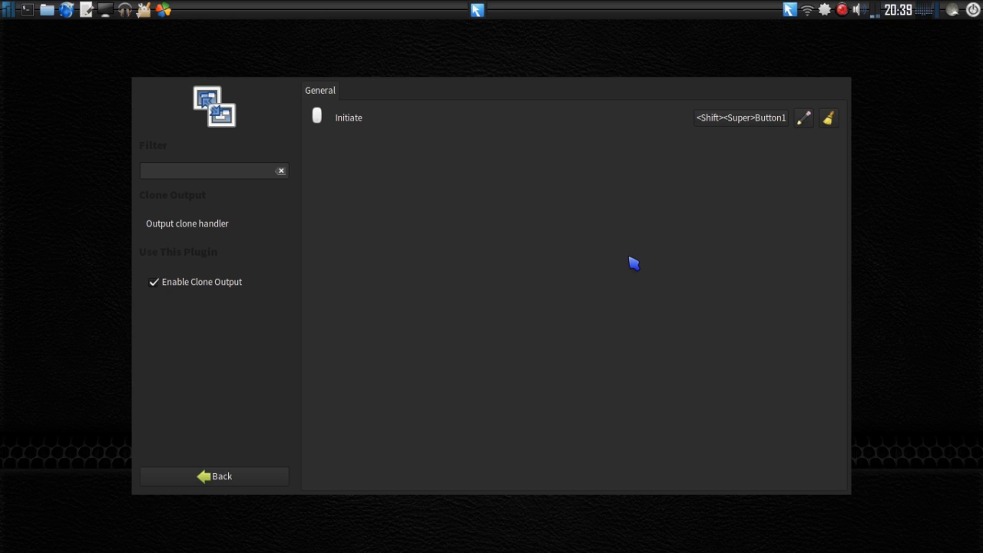
{"action": "mouse_move", "coordinate": [633, 263]}
{"action": "left_mouse_down"}
{"action": "mouse_move", "coordinate": [138, 408]}
{"action": "mouse_move", "coordinate": [642, 295]}
{"action": "mouse_move", "coordinate": [375, 291]}
{"action": "mouse_move", "coordinate": [450, 326]}
{"action": "mouse_move", "coordinate": [312, 366]}
{"action": "mouse_move", "coordinate": [472, 409]}
{"action": "mouse_move", "coordinate": [520, 353]}
{"action": "mouse_move", "coordinate": [724, 291]}
{"action": "mouse_move", "coordinate": [433, 463]}
{"action": "mouse_move", "coordinate": [166, 502]}
{"action": "mouse_move", "coordinate": [2, 550]}
{"action": "mouse_move", "coordinate": [694, 513]}
{"action": "mouse_move", "coordinate": [980, 551]}
{"action": "mouse_move", "coordinate": [958, 396]}
{"action": "mouse_move", "coordinate": [910, 197]}
{"action": "mouse_move", "coordinate": [660, 48]}
{"action": "mouse_move", "coordinate": [125, 48]}
{"action": "mouse_move", "coordinate": [23, 123]}
{"action": "mouse_move", "coordinate": [531, 223]}
{"action": "mouse_move", "coordinate": [511, 195]}
{"action": "mouse_move", "coordinate": [630, 408]}
{"action": "mouse_move", "coordinate": [563, 279]}
{"action": "mouse_move", "coordinate": [374, 325]}
{"action": "mouse_move", "coordinate": [649, 322]}
{"action": "mouse_move", "coordinate": [473, 268]}
{"action": "mouse_move", "coordinate": [612, 283]}
{"action": "mouse_move", "coordinate": [606, 272]}
{"action": "mouse_move", "coordinate": [511, 388]}
{"action": "mouse_move", "coordinate": [546, 333]}
{"action": "mouse_move", "coordinate": [520, 300]}
{"action": "mouse_move", "coordinate": [527, 329]}
{"action": "mouse_move", "coordinate": [529, 320]}
{"action": "mouse_move", "coordinate": [476, 314]}
{"action": "mouse_move", "coordinate": [604, 258]}
{"action": "mouse_move", "coordinate": [650, 334]}
{"action": "mouse_move", "coordinate": [637, 323]}
{"action": "mouse_move", "coordinate": [579, 325]}
{"action": "mouse_move", "coordinate": [574, 313]}
{"action": "left_mouse_up"}
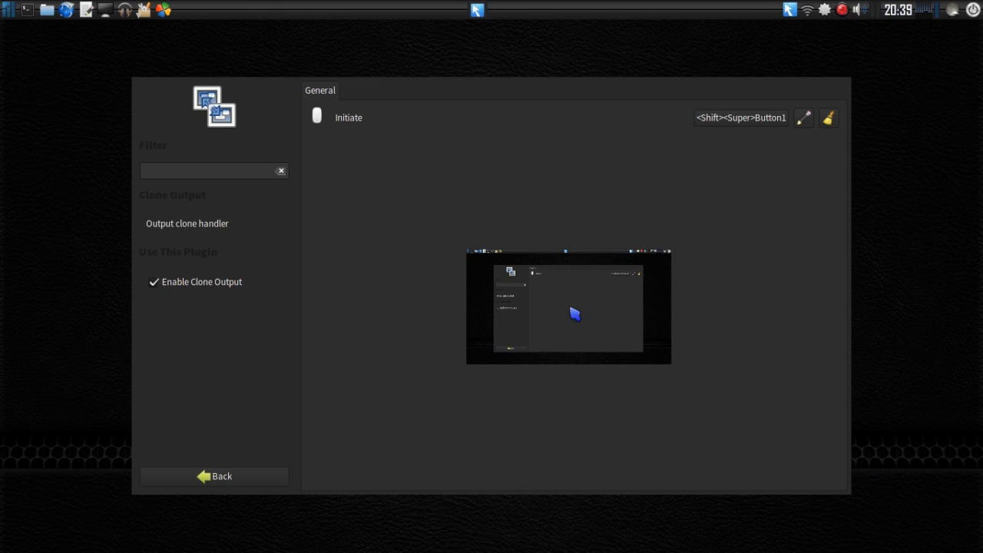
{"action": "left_click_drag", "start_coordinate": [574, 313], "coordinate": [574, 313]}
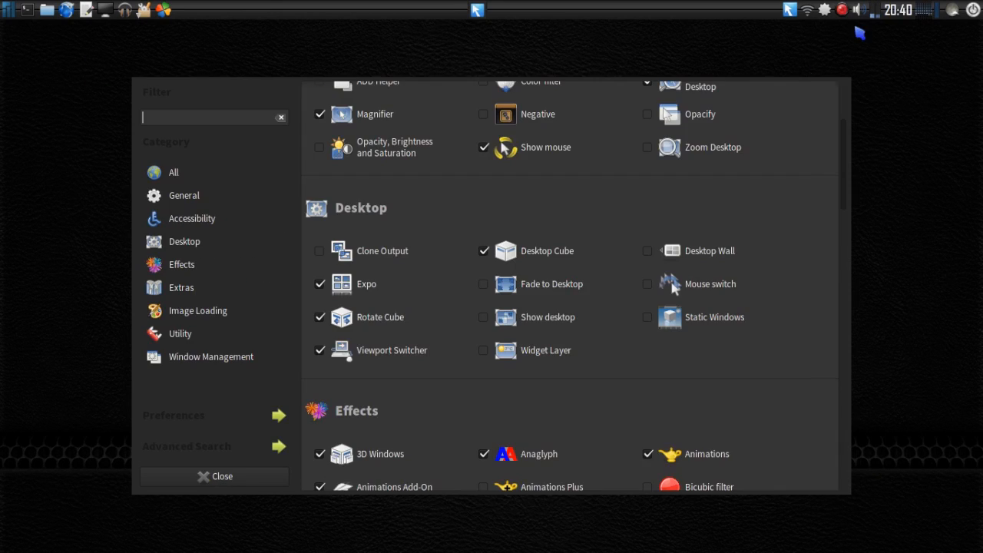
- Open the Desktop Cube plugin's general settings, try rotating the cube, and choose One big cube as the Multi Output Mode
{"action": "left_click", "coordinate": [559, 253]}
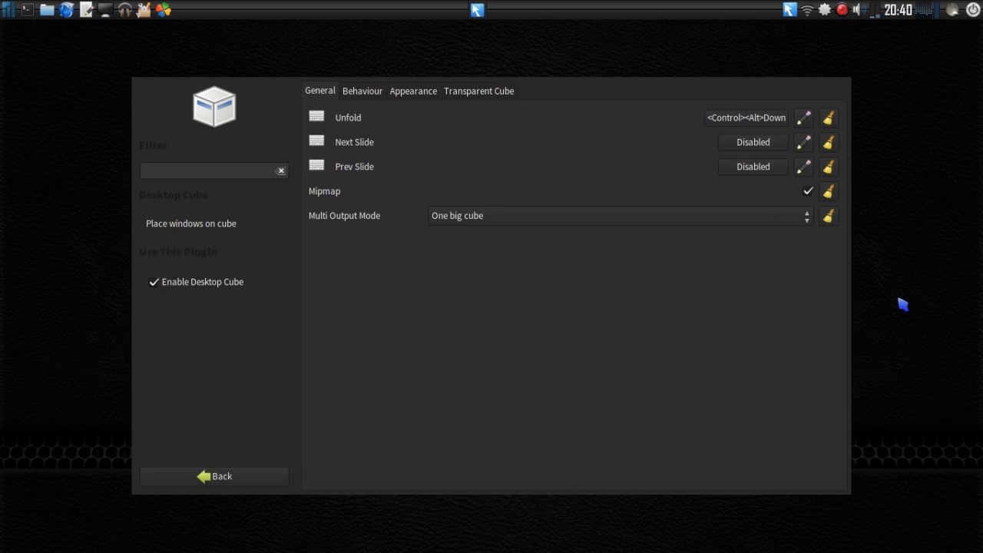
{"action": "left_click_drag", "start_coordinate": [902, 300], "coordinate": [161, 167]}
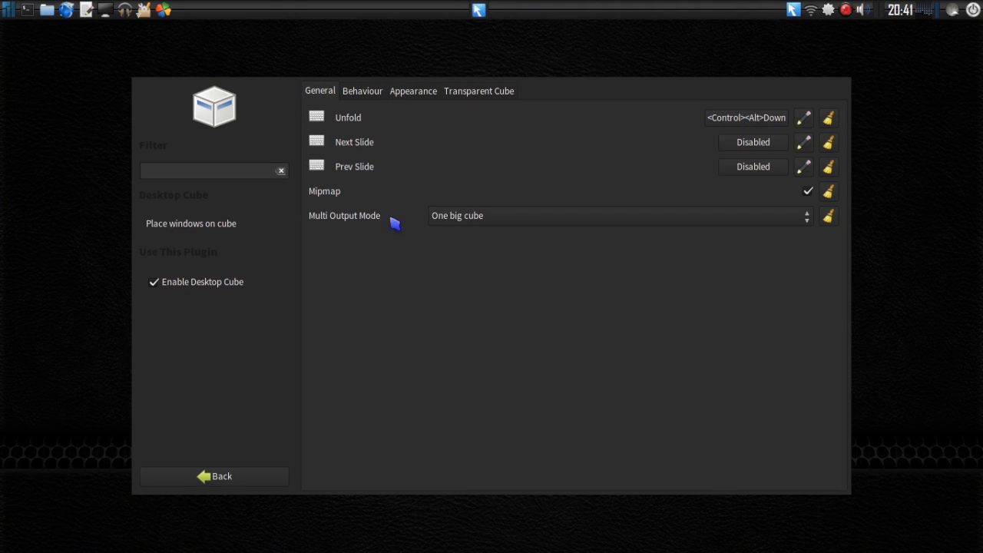
{"action": "left_click", "coordinate": [557, 218]}
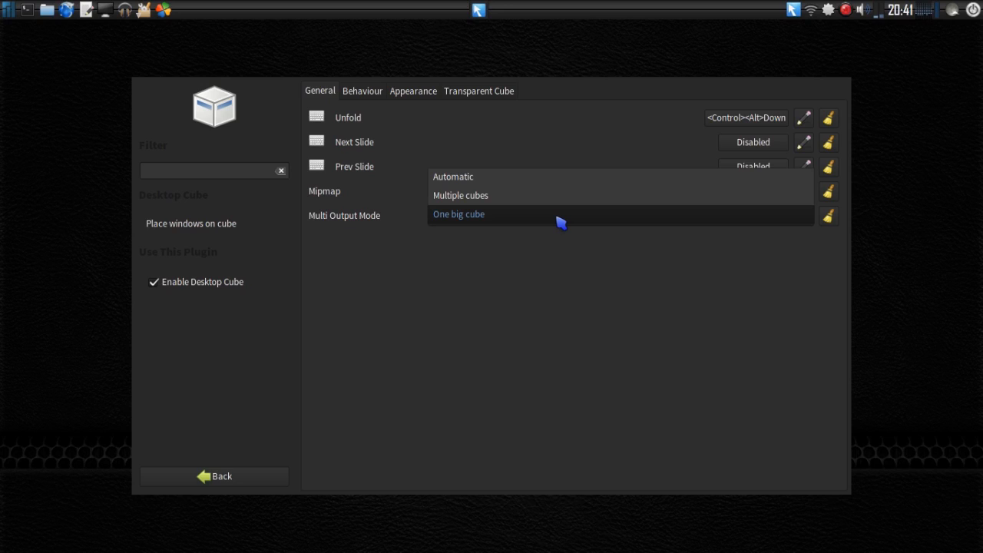
{"action": "left_click", "coordinate": [561, 221]}
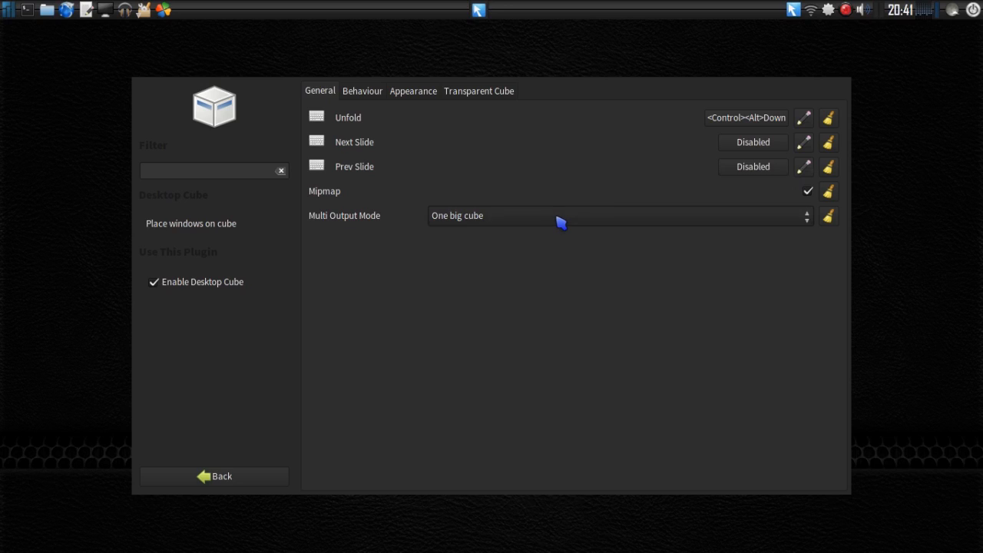
- Examine the Desktop Cube's Behaviour and Appearance settings, including Skydome, and rotate the cube to view their effect
{"action": "left_click", "coordinate": [363, 94]}
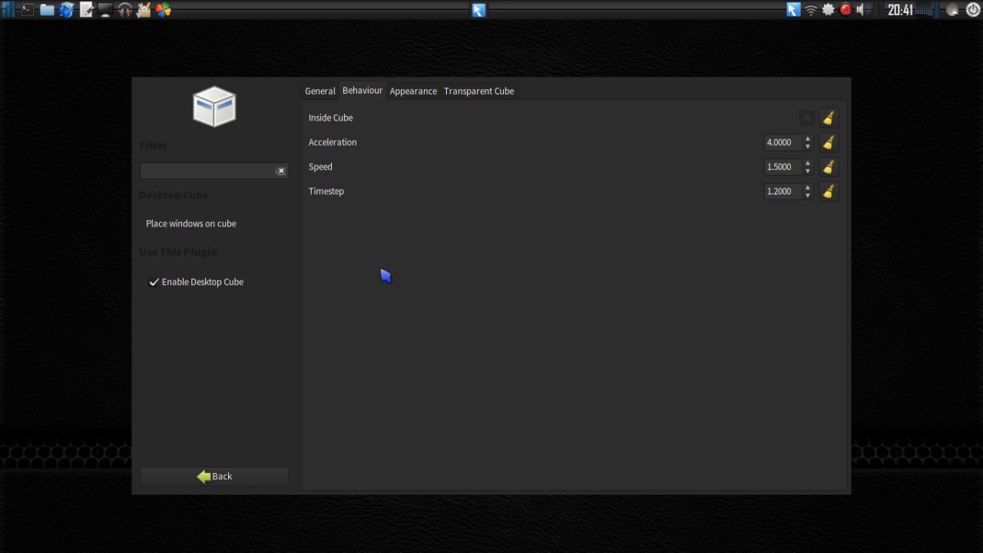
{"action": "left_click_drag", "start_coordinate": [878, 316], "coordinate": [168, 353]}
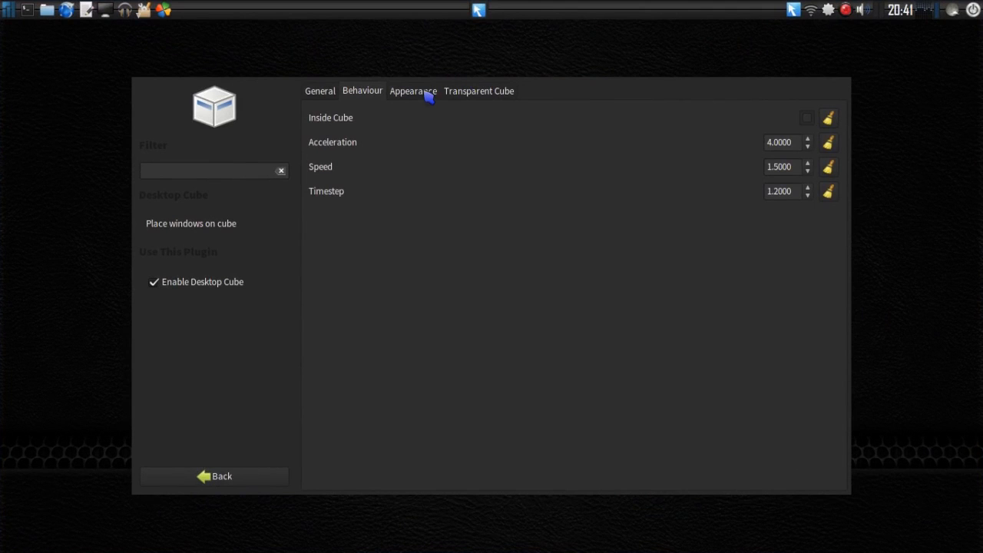
{"action": "left_click", "coordinate": [422, 96]}
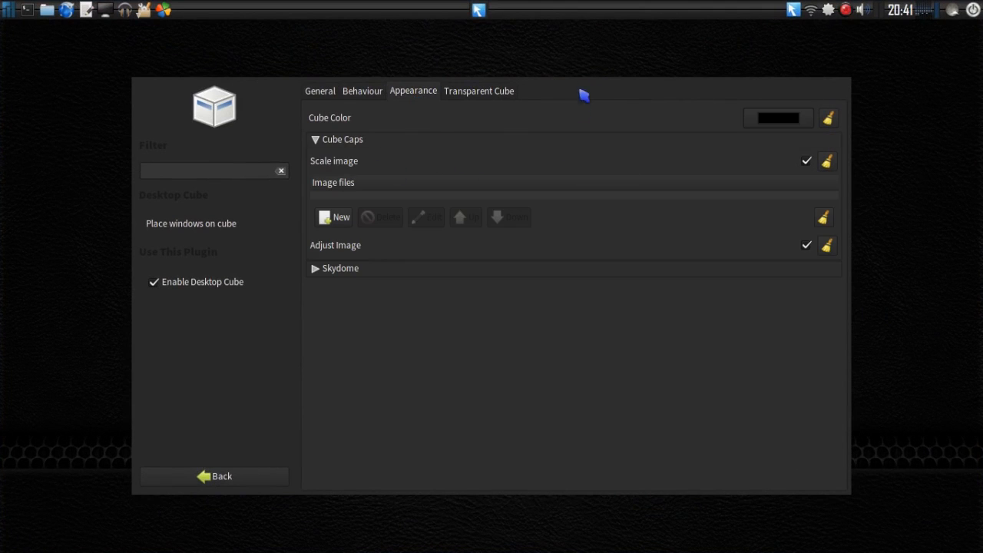
{"action": "left_click_drag", "start_coordinate": [590, 64], "coordinate": [760, 96]}
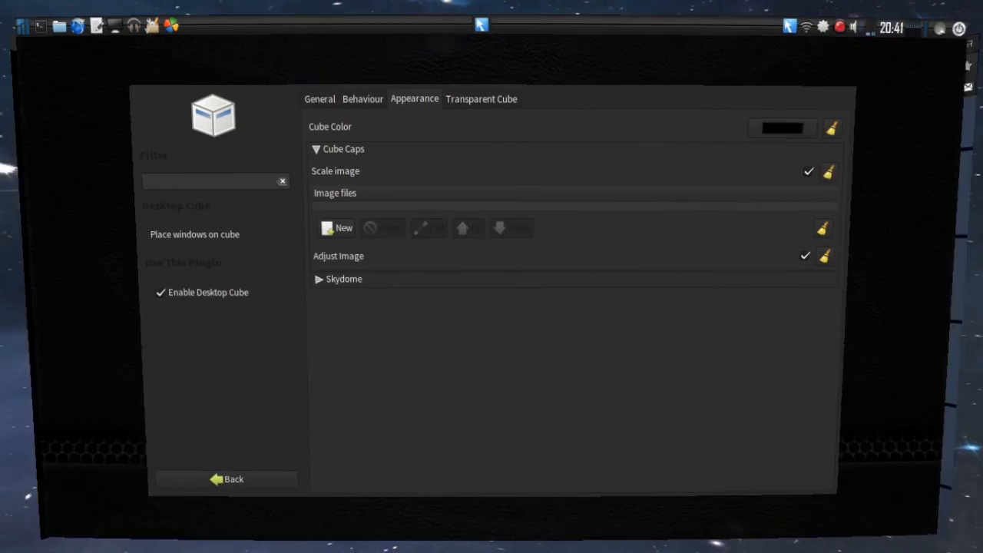
{"action": "left_click", "coordinate": [316, 270]}
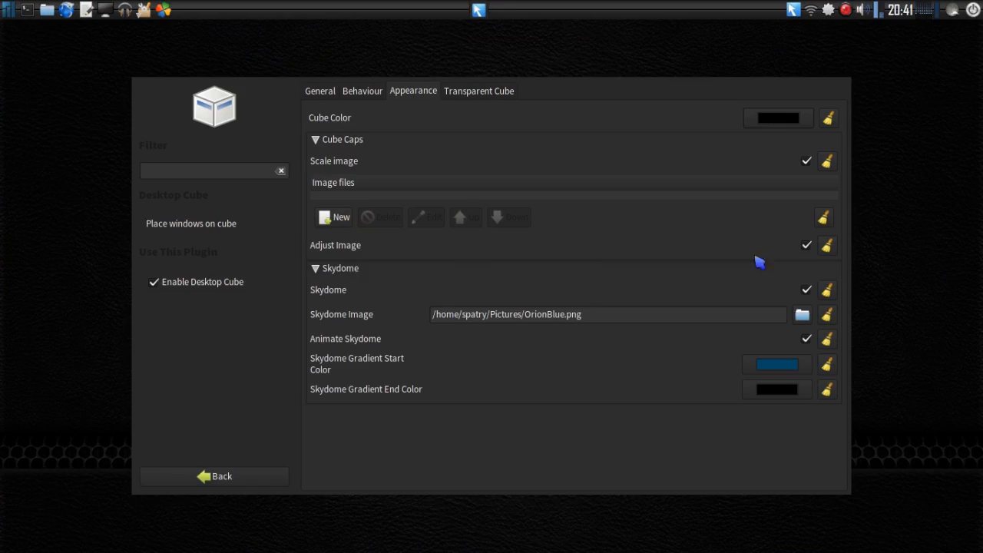
{"action": "left_click_drag", "start_coordinate": [890, 270], "coordinate": [843, 308]}
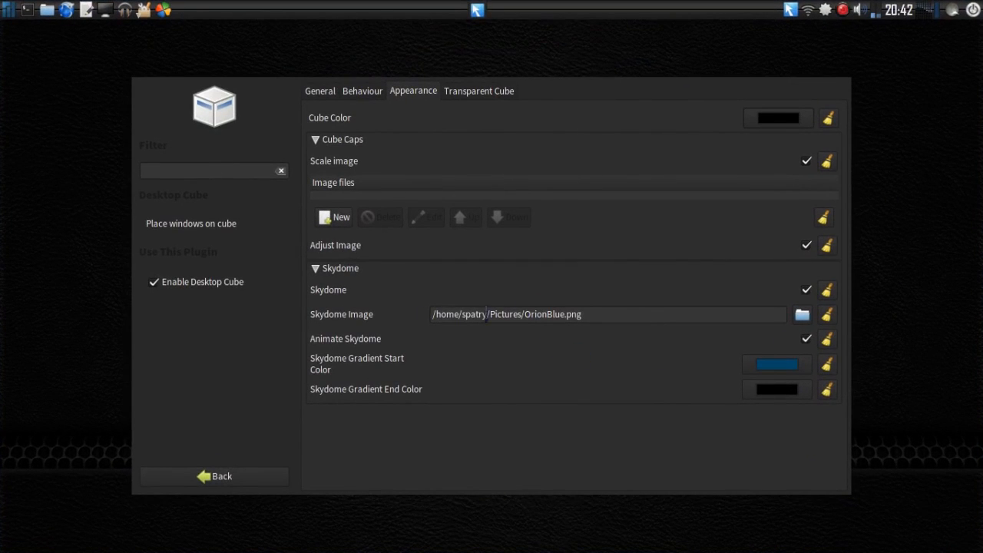
- Compare the cube's rotating background with Animate Skydome turned off and turned back on
{"action": "left_click", "coordinate": [808, 340]}
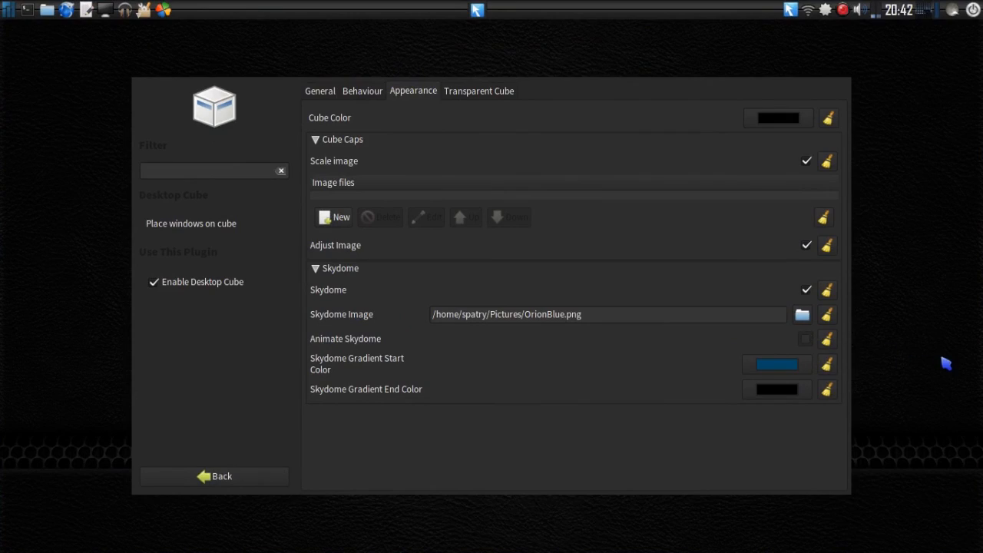
{"action": "left_click_drag", "start_coordinate": [945, 364], "coordinate": [943, 407]}
{"action": "left_click_drag", "start_coordinate": [867, 351], "coordinate": [948, 373]}
{"action": "left_click_drag", "start_coordinate": [920, 374], "coordinate": [897, 388]}
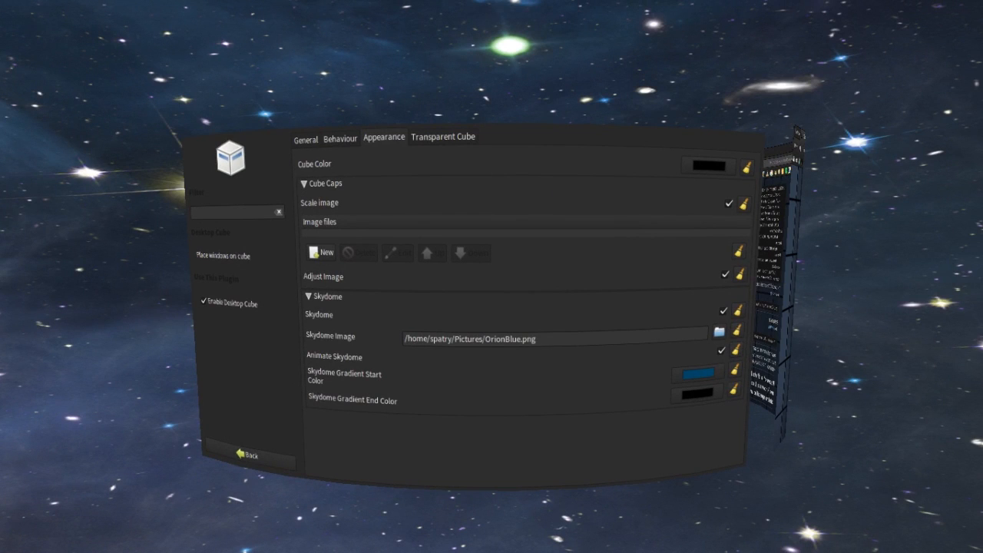
{"action": "left_click_drag", "start_coordinate": [491, 307], "coordinate": [487, 311]}
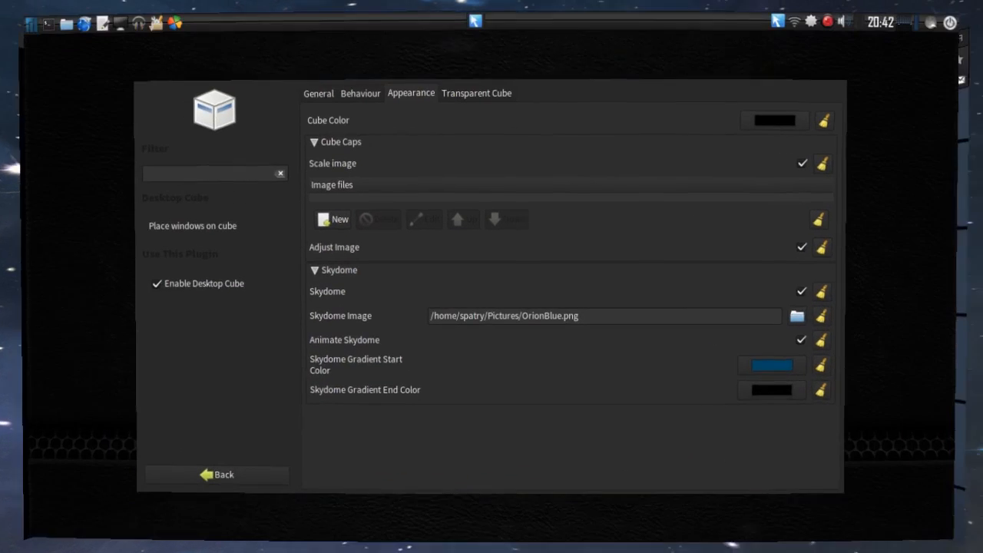
- Try an Opacity When Not Rotating of 40 in the Transparent Cube settings, and restore it to 100
{"action": "left_click", "coordinate": [467, 94]}
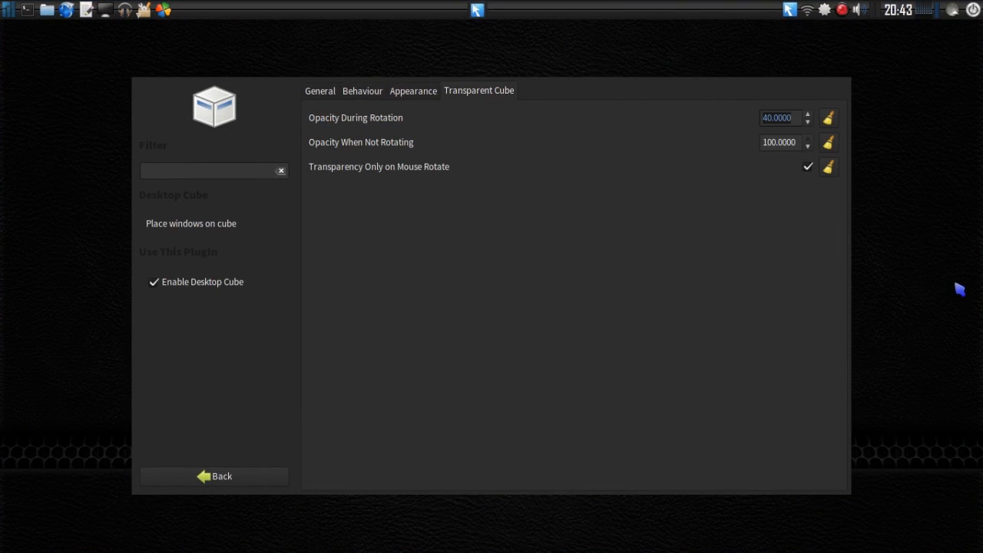
{"action": "left_click_drag", "start_coordinate": [958, 289], "coordinate": [916, 268]}
{"action": "left_click_drag", "start_coordinate": [772, 146], "coordinate": [734, 150]}
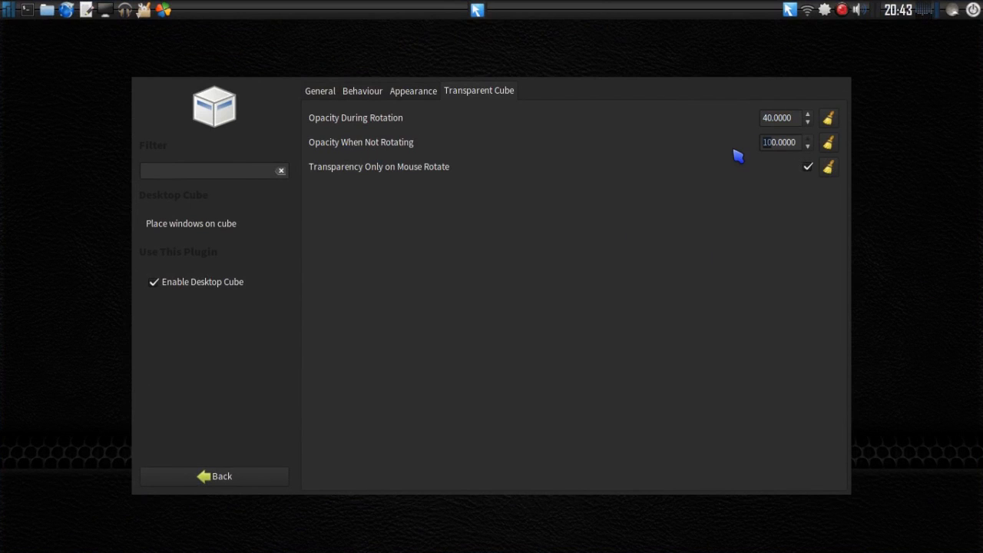
{"action": "type", "text": "4"}
{"action": "left_click", "coordinate": [773, 117], "text": "ctrl+alt"}
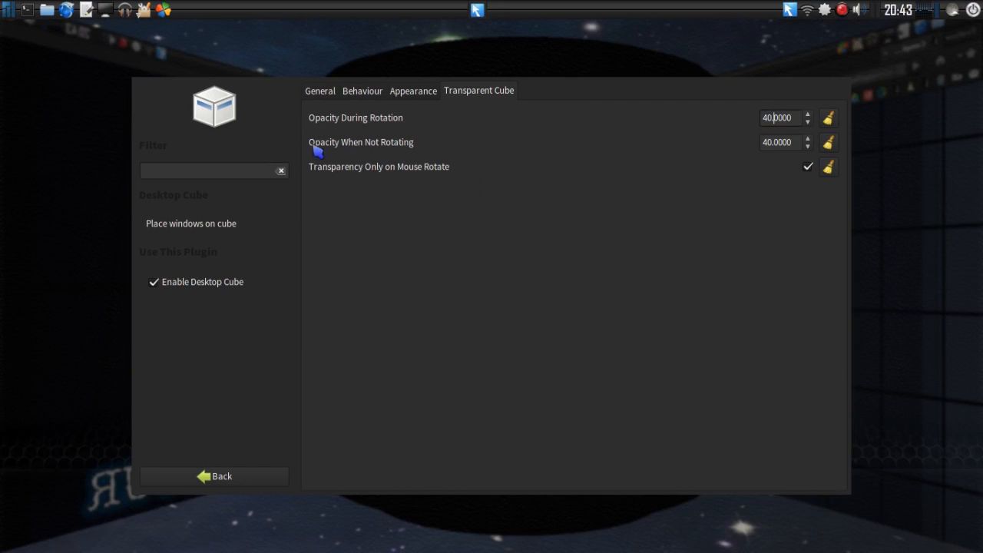
{"action": "left_click_drag", "start_coordinate": [933, 400], "coordinate": [875, 400]}
{"action": "scroll", "coordinate": [768, 143], "scroll_direction": "up", "scroll_amount": 3}
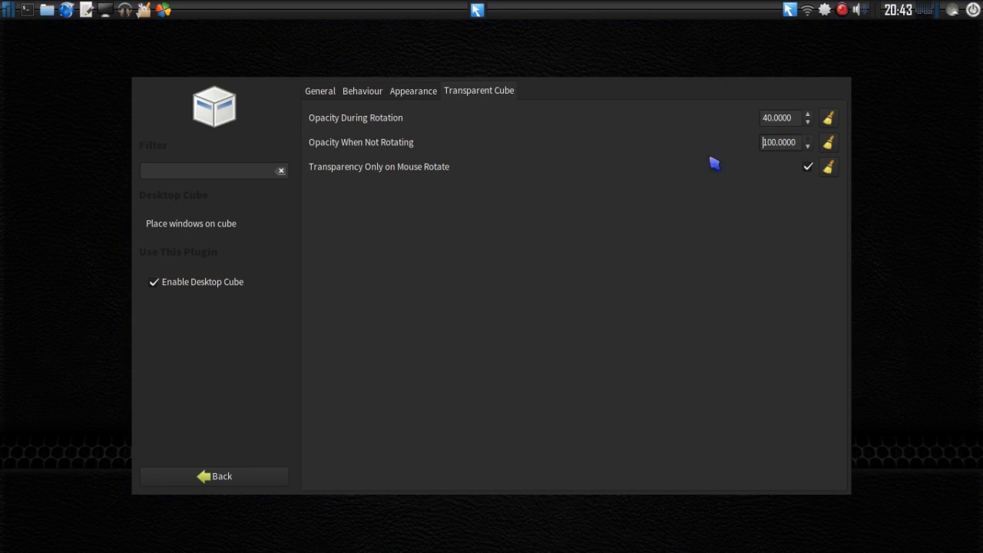
- Compare cube transparency when rotating with the mouse and with the keyboard, and return to the plugin overview
{"action": "left_click_drag", "start_coordinate": [931, 380], "coordinate": [737, 507]}
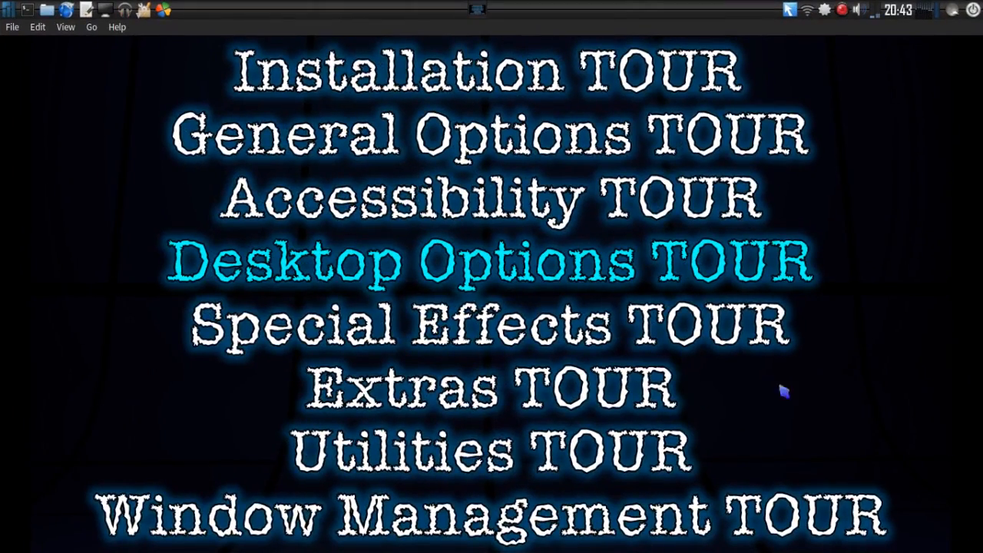
{"action": "key", "text": "ctrl+alt+Right"}
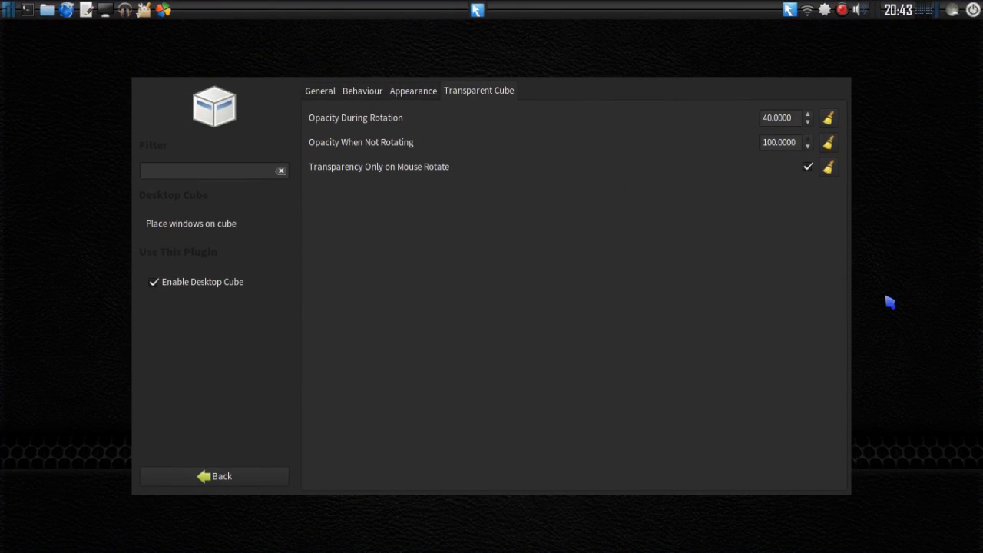
{"action": "left_click", "coordinate": [221, 477]}
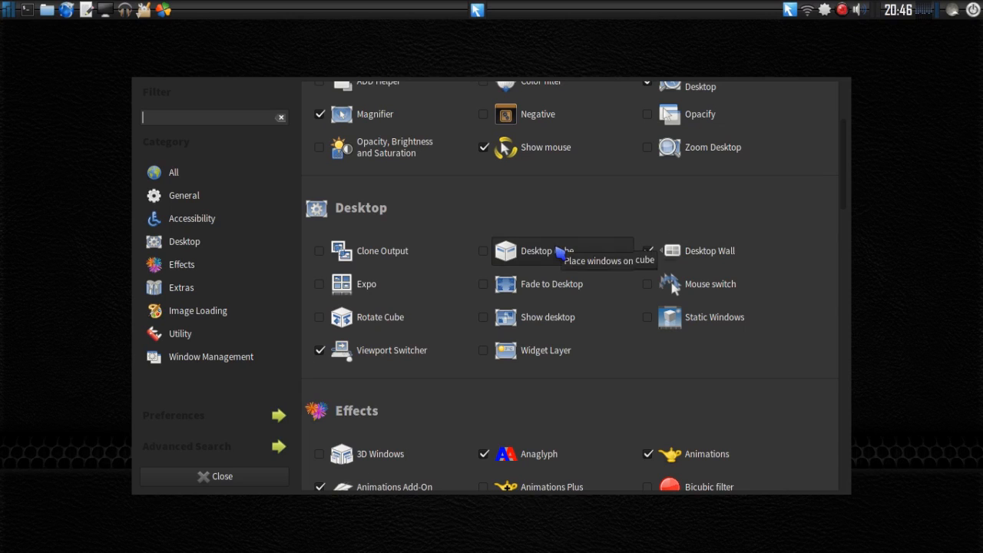
- Look over the Desktop and Effects plugins and open the Desktop Wall plugin's viewport switch preview settings
{"action": "scroll", "coordinate": [358, 319], "scroll_direction": "down", "scroll_amount": 1}
{"action": "scroll", "coordinate": [358, 320], "scroll_direction": "down", "scroll_amount": 1}
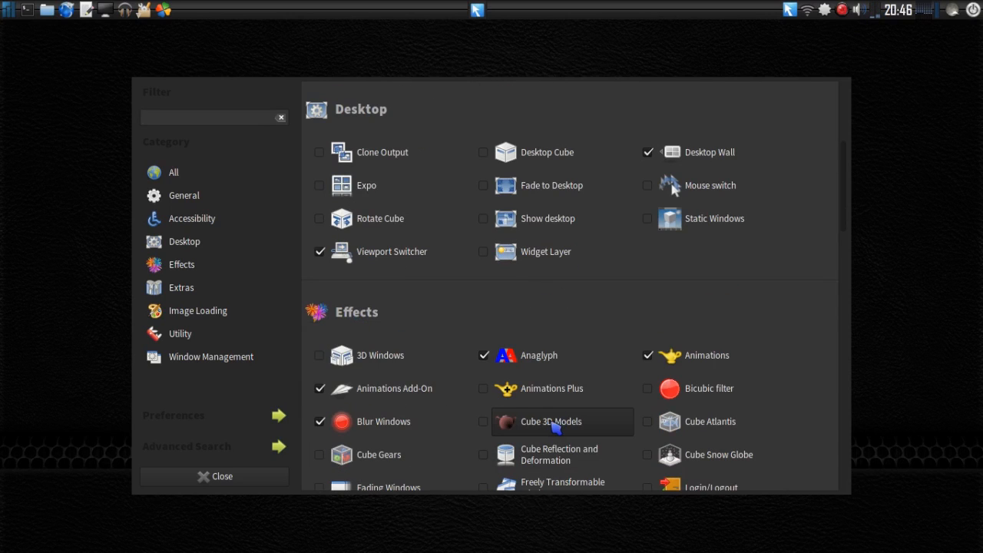
{"action": "scroll", "coordinate": [554, 427], "scroll_direction": "up", "scroll_amount": 2}
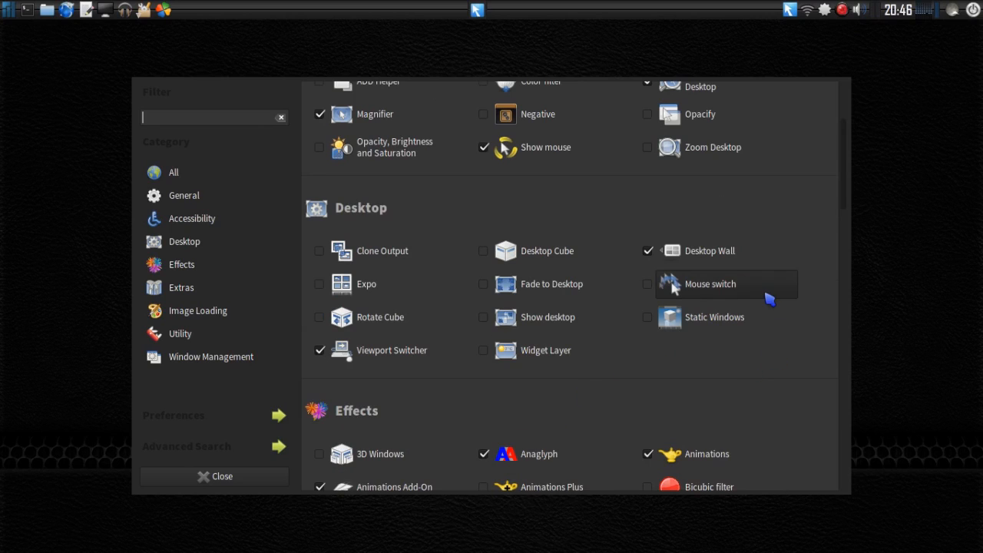
{"action": "left_click", "coordinate": [726, 253]}
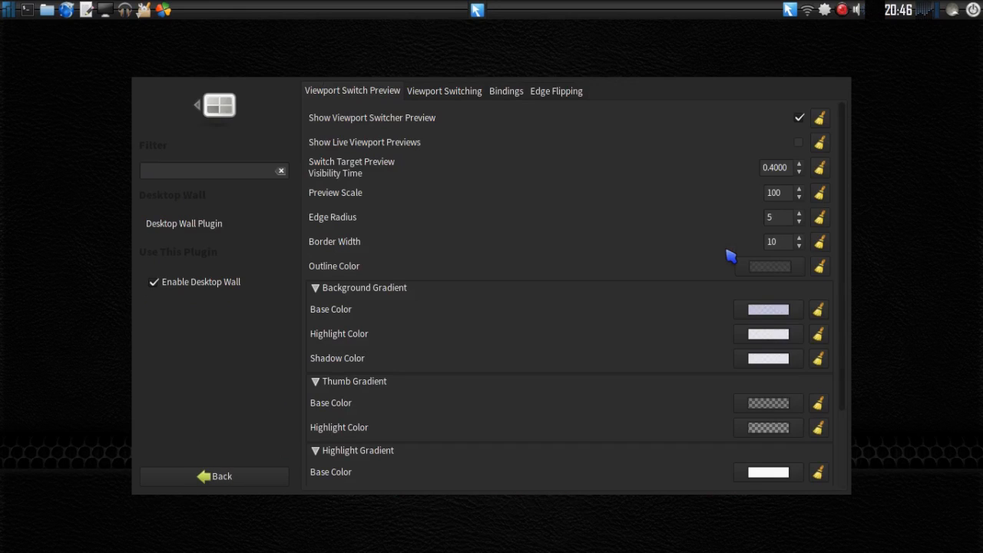
- Review the viewport switch preview settings and test the switcher preview by moving repeatedly to the neighbouring viewports and back
{"action": "scroll", "coordinate": [529, 268], "scroll_direction": "down", "scroll_amount": 3}
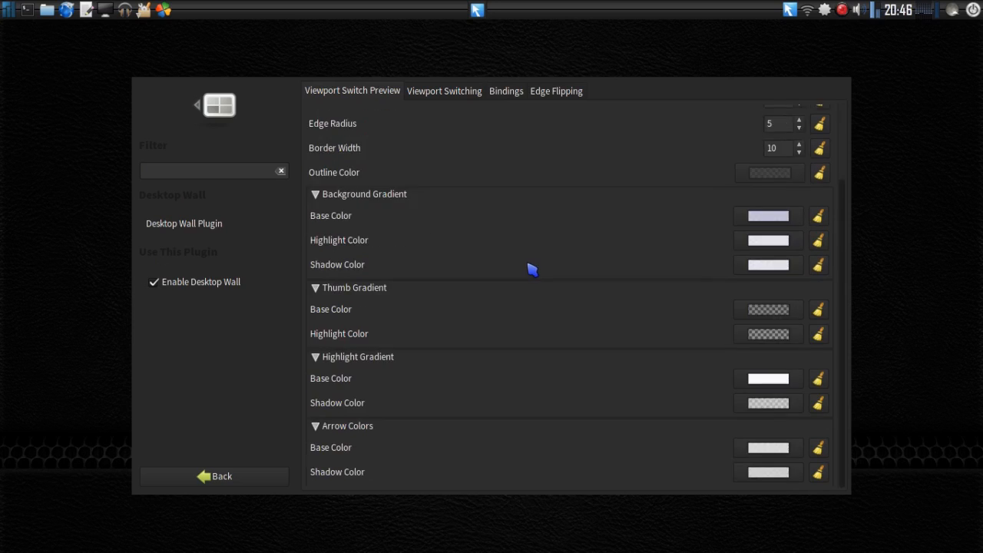
{"action": "scroll", "coordinate": [529, 268], "scroll_direction": "up", "scroll_amount": 3}
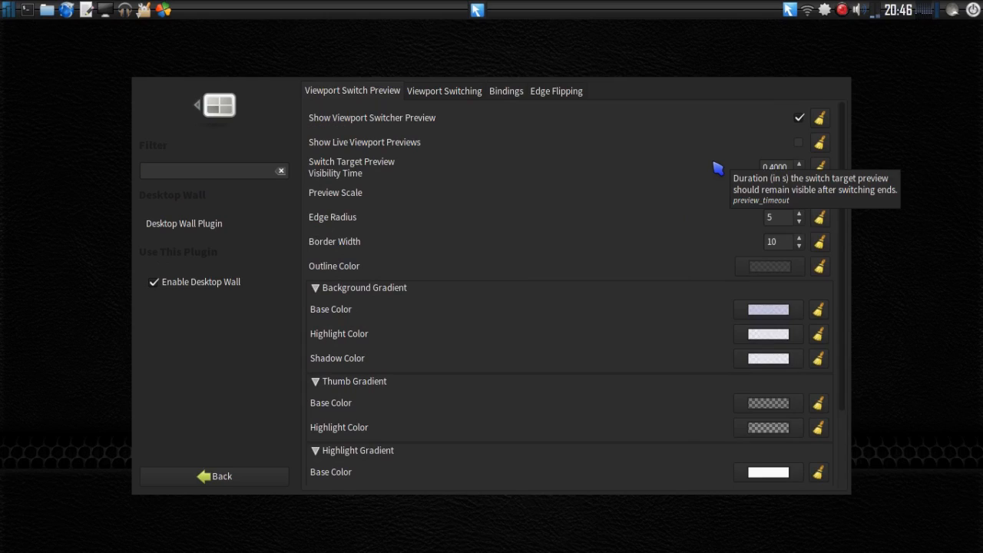
{"action": "key", "text": "ctrl+alt+Left"}
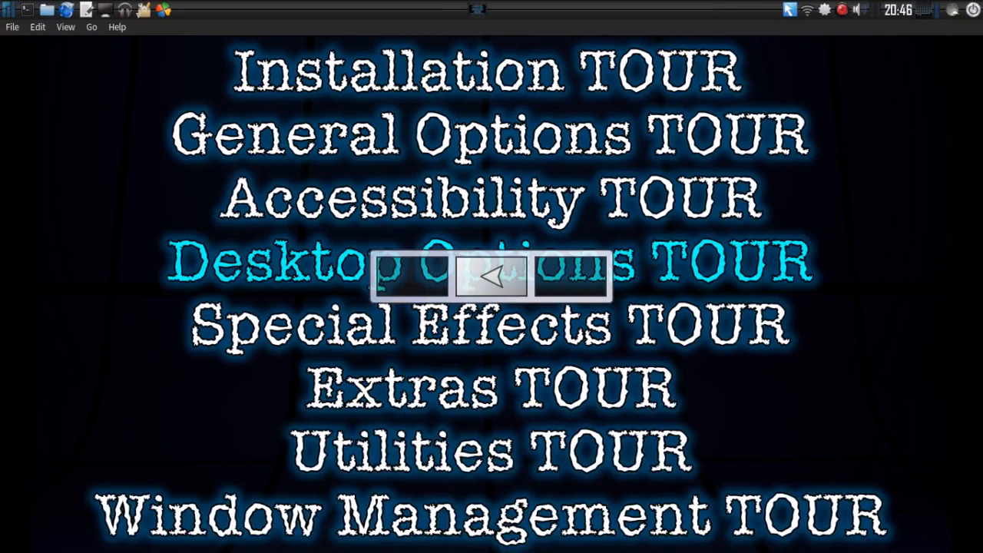
{"action": "key", "text": "ctrl+alt+Left"}
{"action": "key", "text": "ctrl+alt+Right"}
{"action": "key", "text": "ctrl+alt+Right"}
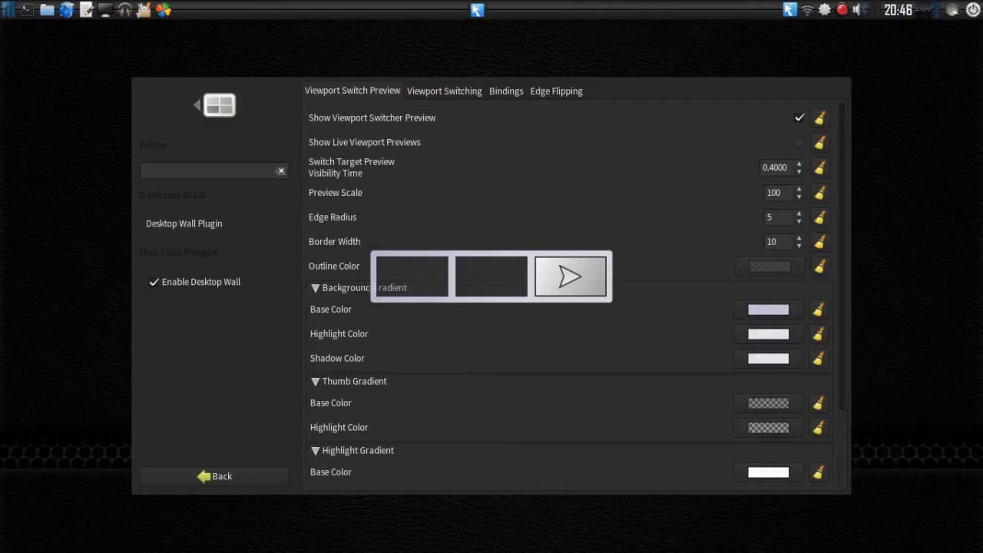
{"action": "key", "text": "ctrl+alt+Left"}
{"action": "key", "text": "ctrl+alt+Left"}
{"action": "key", "text": "ctrl+alt+Right"}
{"action": "key", "text": "ctrl+alt+Right"}
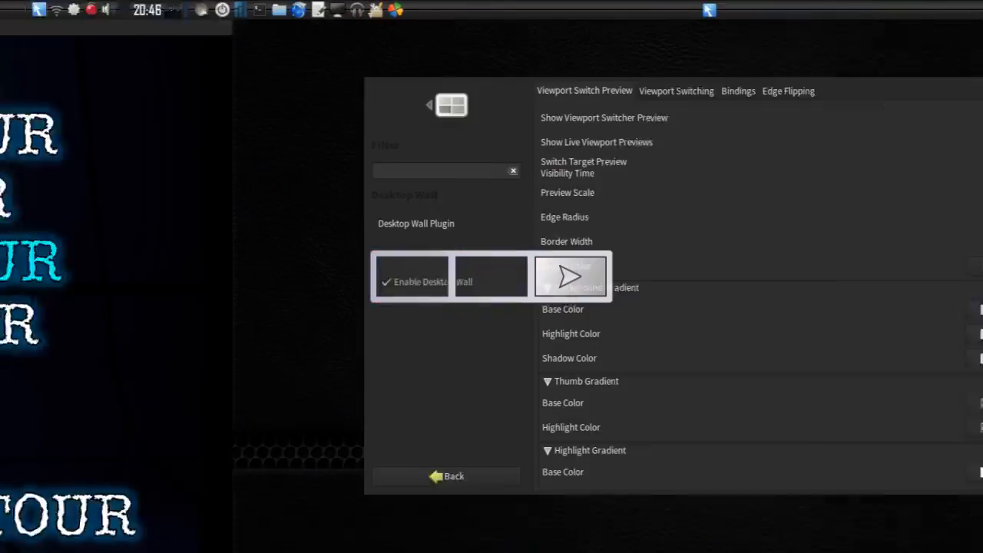
{"action": "key", "text": "ctrl+alt+Left"}
{"action": "key", "text": "ctrl+alt+Left"}
{"action": "key", "text": "ctrl+alt+Right"}
{"action": "key", "text": "ctrl+alt+Right"}
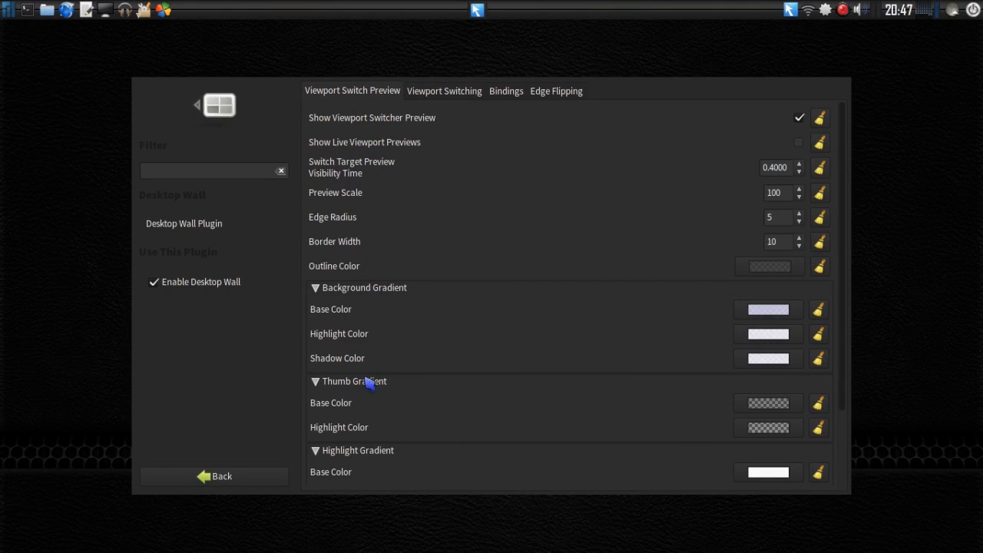
- Look over Desktop Wall's Viewport Switching options, its Move within wall bindings, and its Edge Flipping settings
{"action": "mouse_move", "coordinate": [370, 404]}
{"action": "left_click_drag", "start_coordinate": [843, 256], "coordinate": [867, 163]}
{"action": "left_click", "coordinate": [443, 92]}
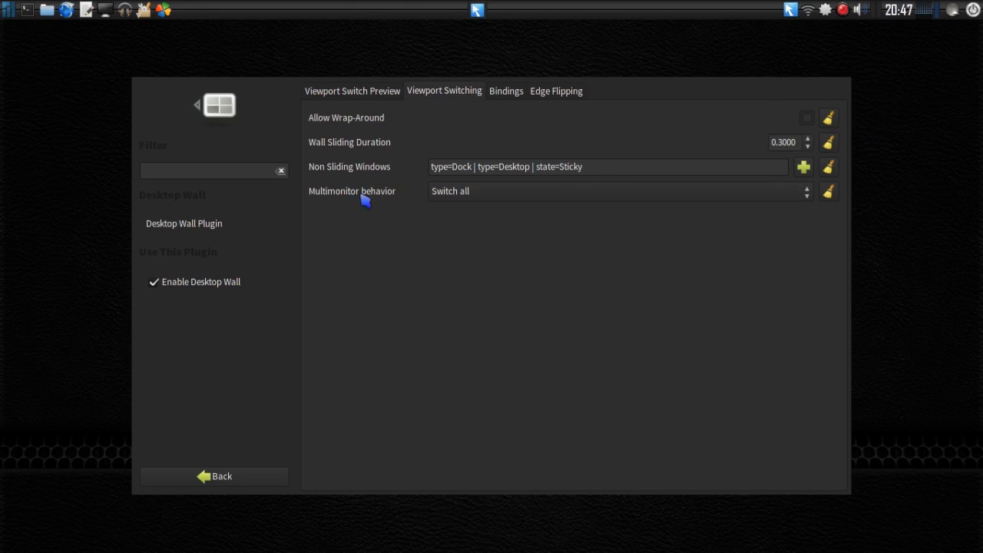
{"action": "left_click", "coordinate": [503, 94]}
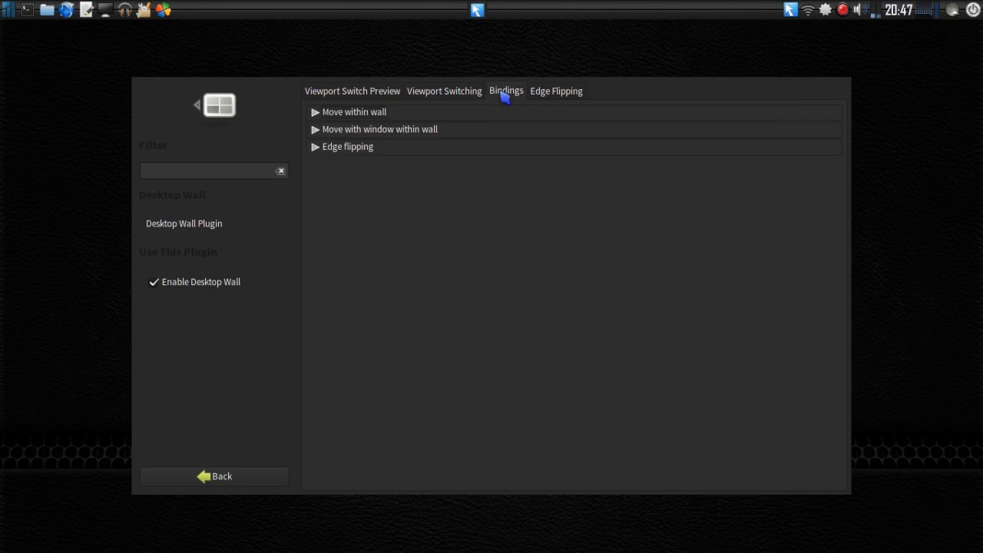
{"action": "left_click", "coordinate": [317, 112]}
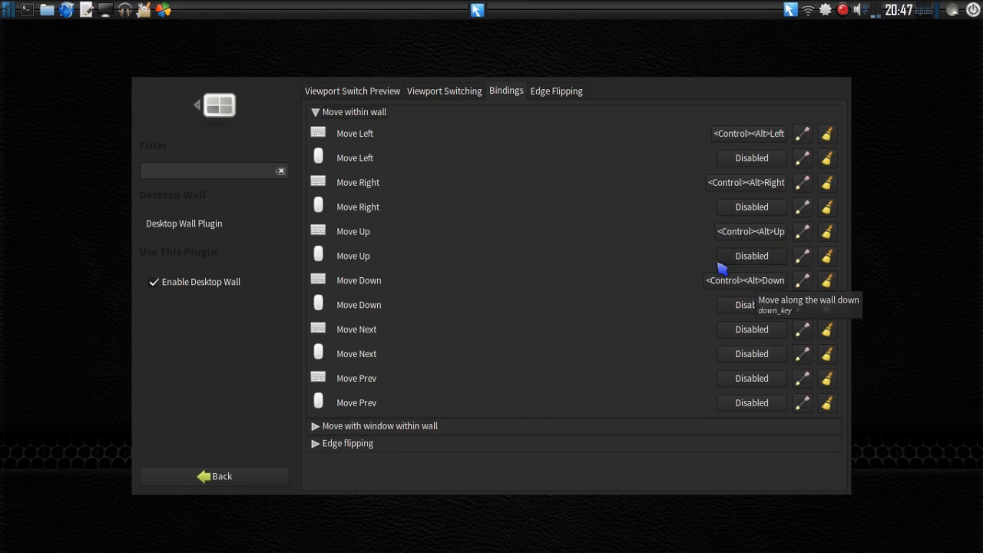
{"action": "left_click", "coordinate": [568, 93]}
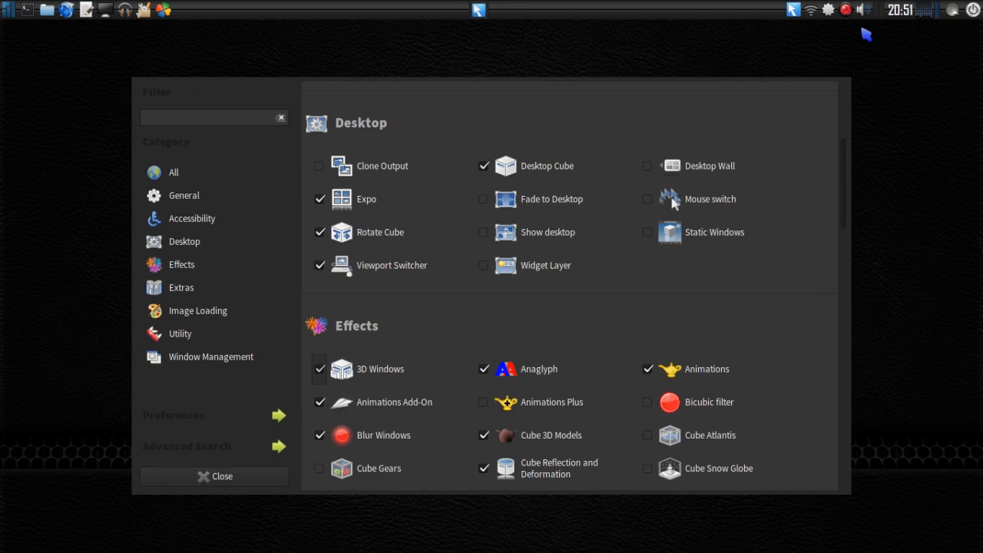
- Examine the Expo plugin's bindings and show all viewports with the Expo shortcut, returning to the first viewport
{"action": "left_click", "coordinate": [399, 198]}
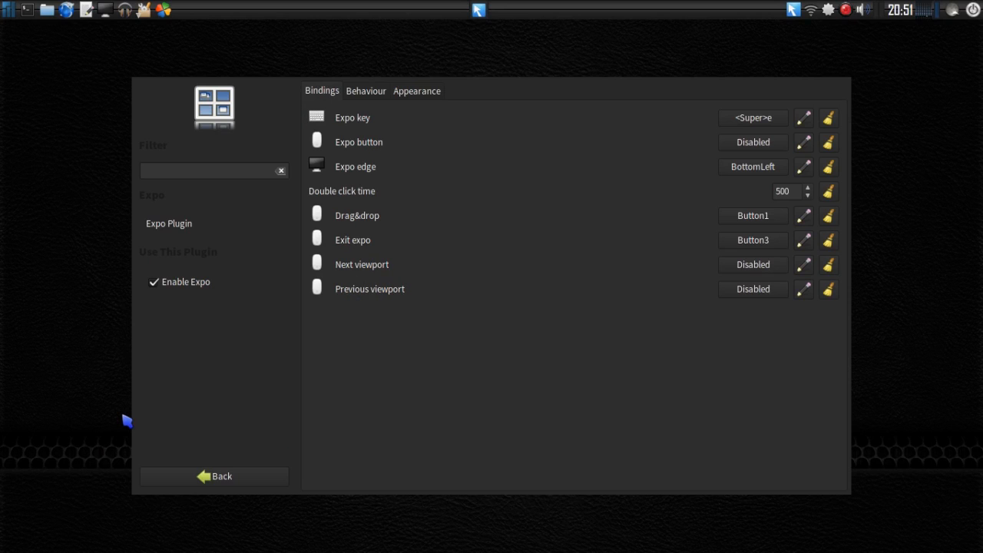
{"action": "key", "text": "super+e"}
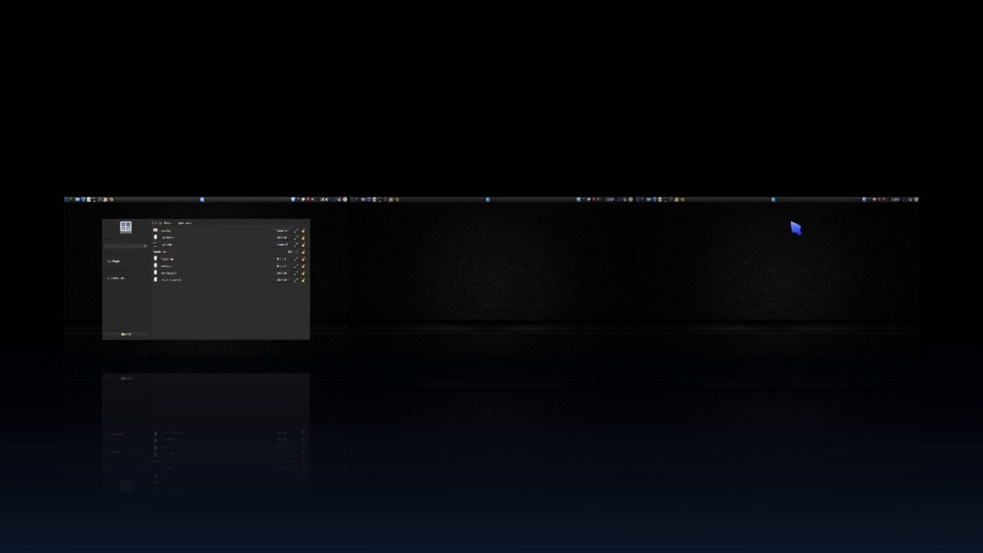
{"action": "left_click", "coordinate": [246, 301]}
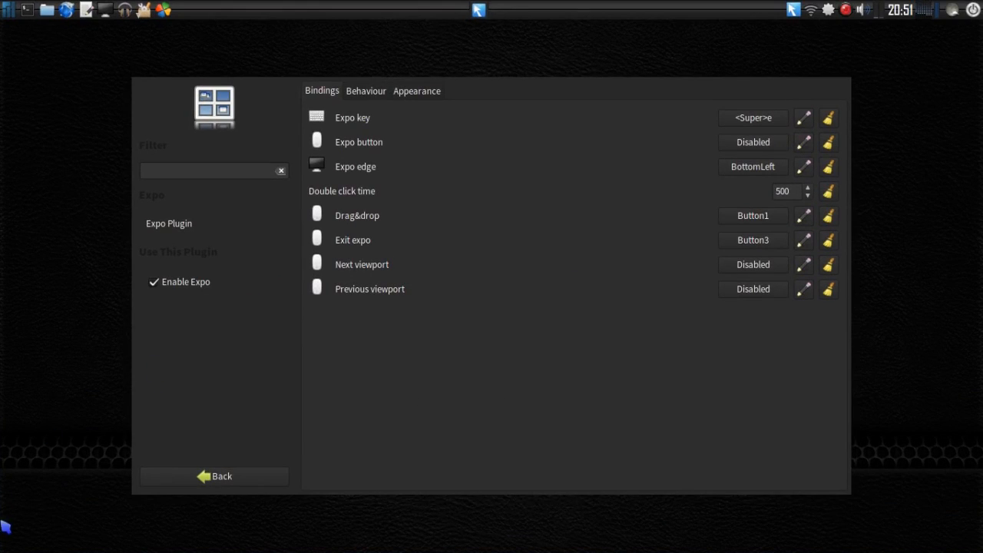
- Start Expo from the bottom-left screen edge, shift the settings window slightly, enter the middle viewport, and return to the first one
{"action": "mouse_move", "coordinate": [2, 550]}
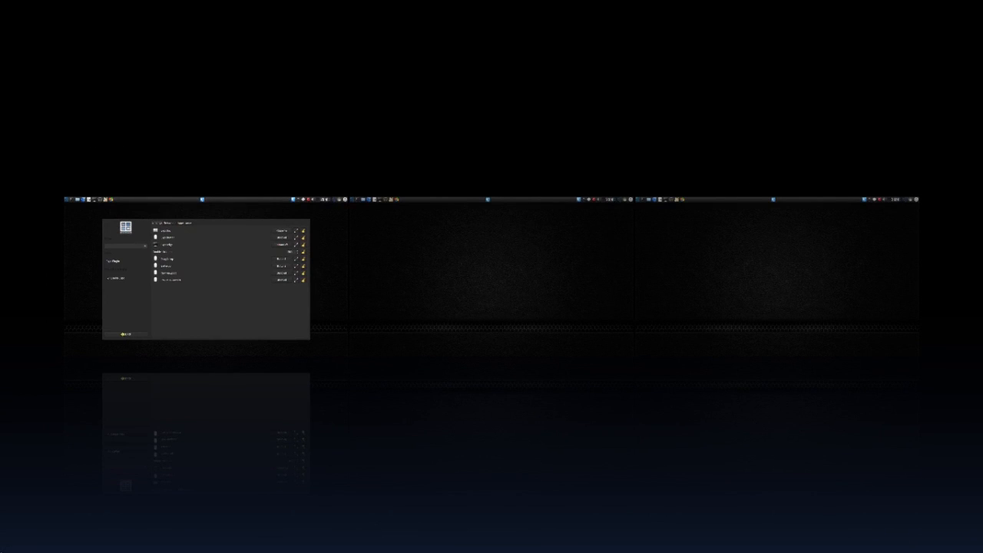
{"action": "mouse_move", "coordinate": [196, 324]}
{"action": "left_mouse_down"}
{"action": "mouse_move", "coordinate": [802, 307]}
{"action": "mouse_move", "coordinate": [686, 323]}
{"action": "mouse_move", "coordinate": [512, 305]}
{"action": "mouse_move", "coordinate": [529, 338]}
{"action": "mouse_move", "coordinate": [200, 319]}
{"action": "left_mouse_up"}
{"action": "double_click", "coordinate": [463, 287]}
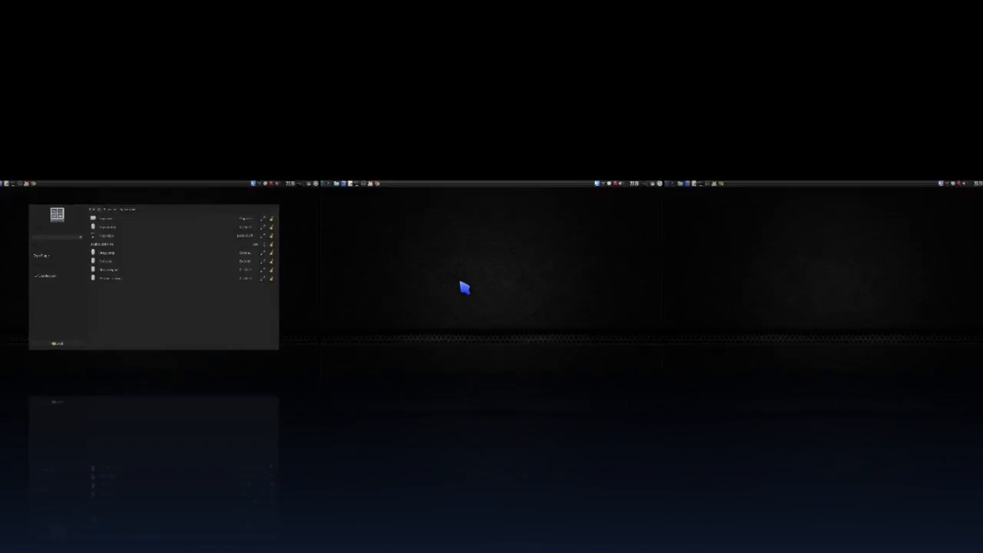
{"action": "key", "text": "ctrl+alt+Left"}
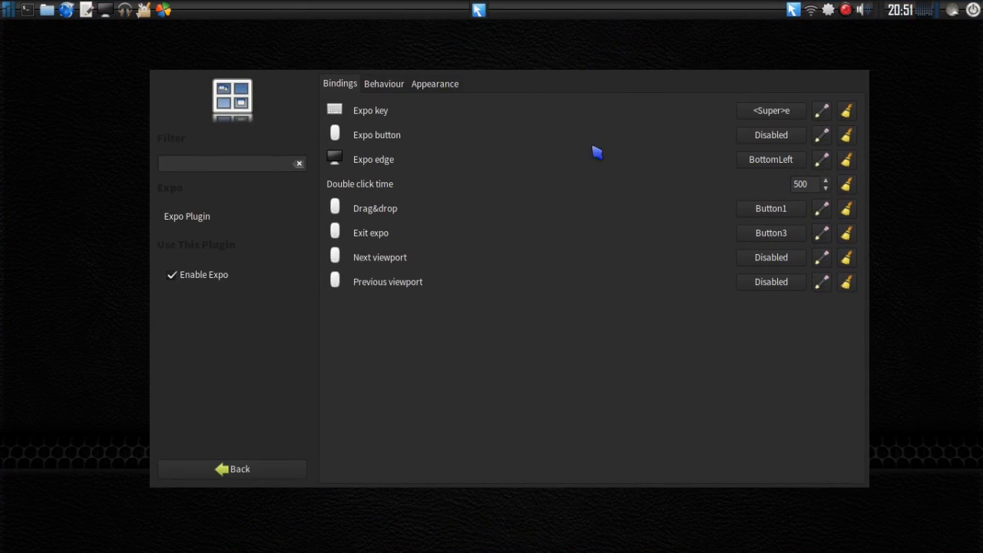
- Examine Expo's Behaviour settings and the available Expo Animation choices, keeping Zoom
{"action": "left_click", "coordinate": [389, 85]}
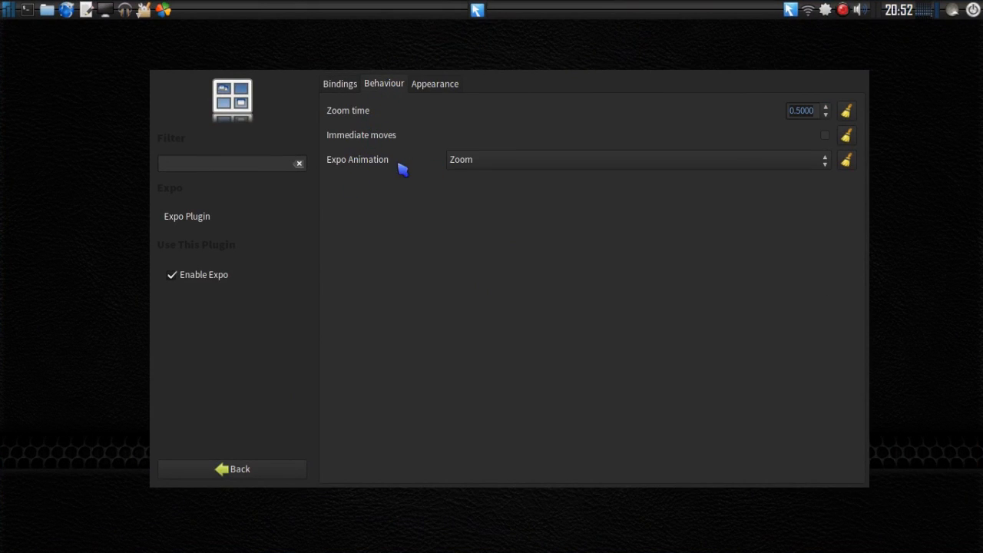
{"action": "left_click", "coordinate": [544, 164]}
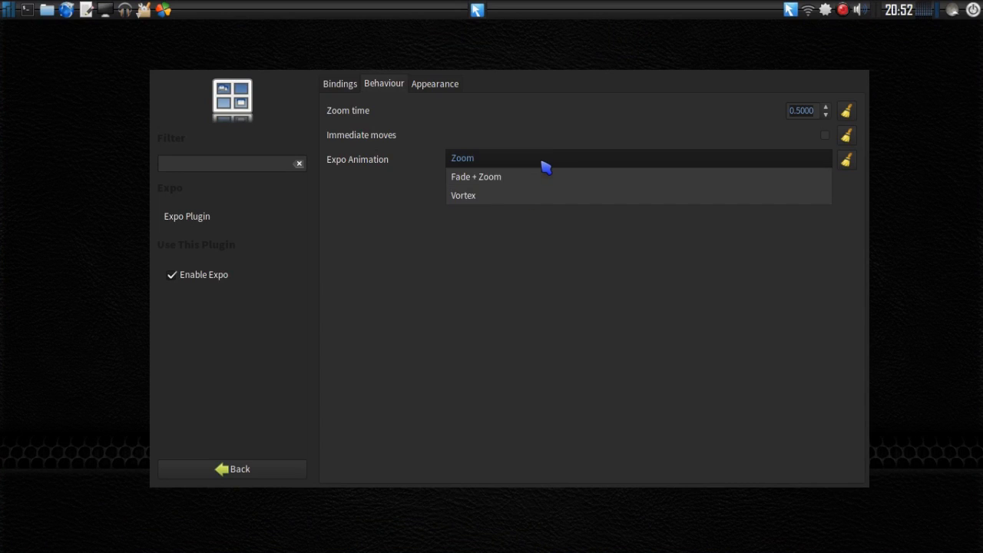
{"action": "left_click", "coordinate": [545, 165]}
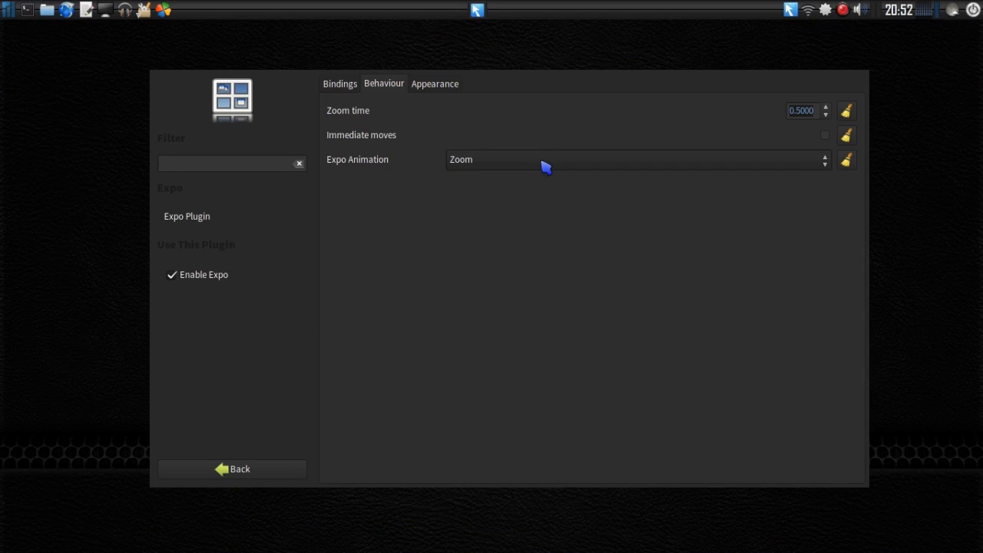
- Try the Tilt deformation in Expo's Appearance settings and preview it in the Expo view
{"action": "left_click", "coordinate": [423, 85]}
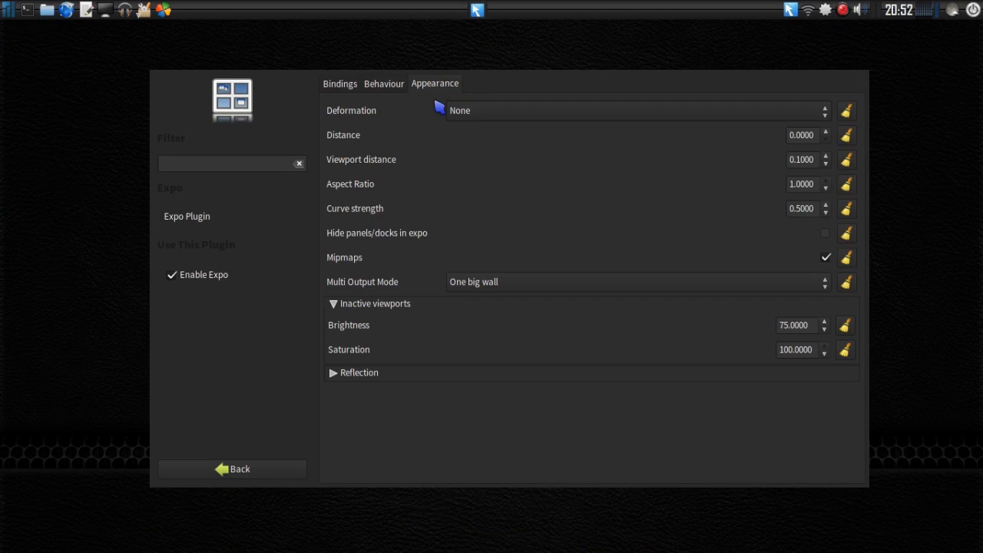
{"action": "left_click", "coordinate": [519, 117]}
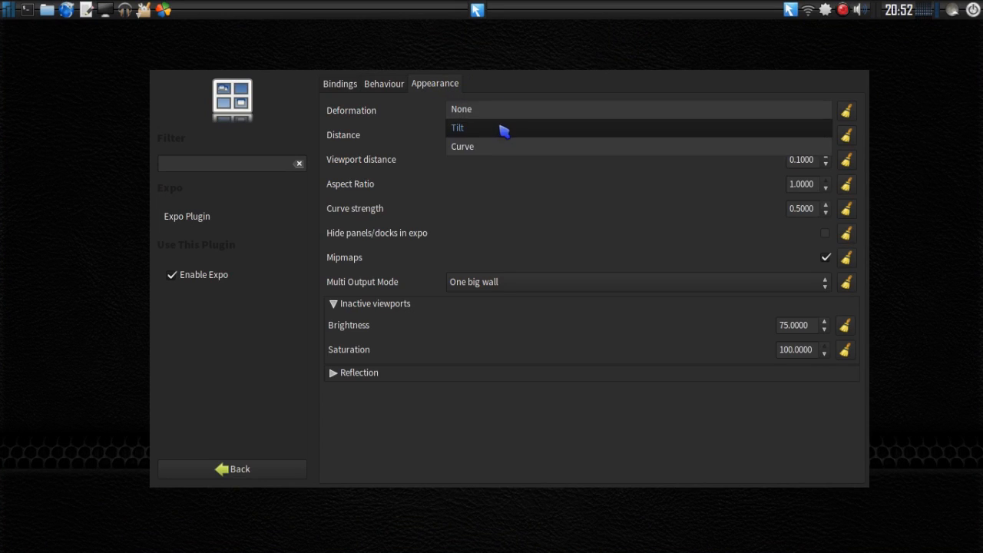
{"action": "left_click", "coordinate": [499, 129]}
{"action": "key", "text": "super+e"}
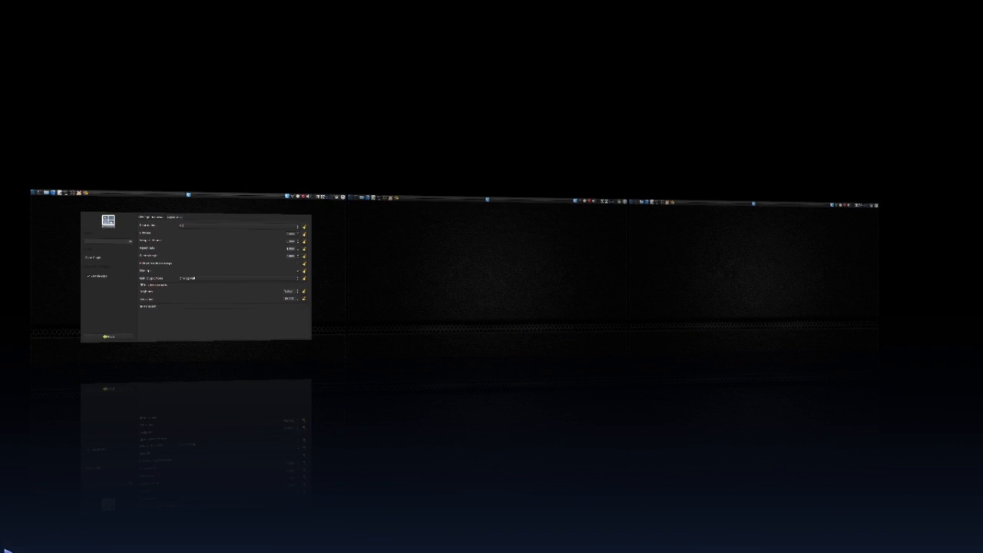
{"action": "mouse_move", "coordinate": [0, 552]}
- Try the Curve deformation in the Expo view, and restore Deformation to None
{"action": "left_click", "coordinate": [481, 117]}
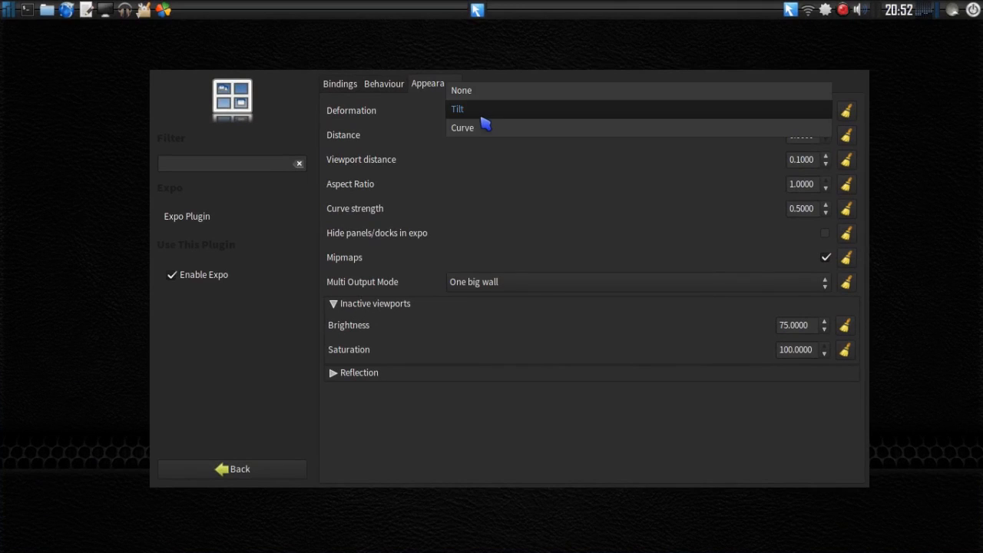
{"action": "left_click", "coordinate": [480, 127]}
{"action": "mouse_move", "coordinate": [0, 552]}
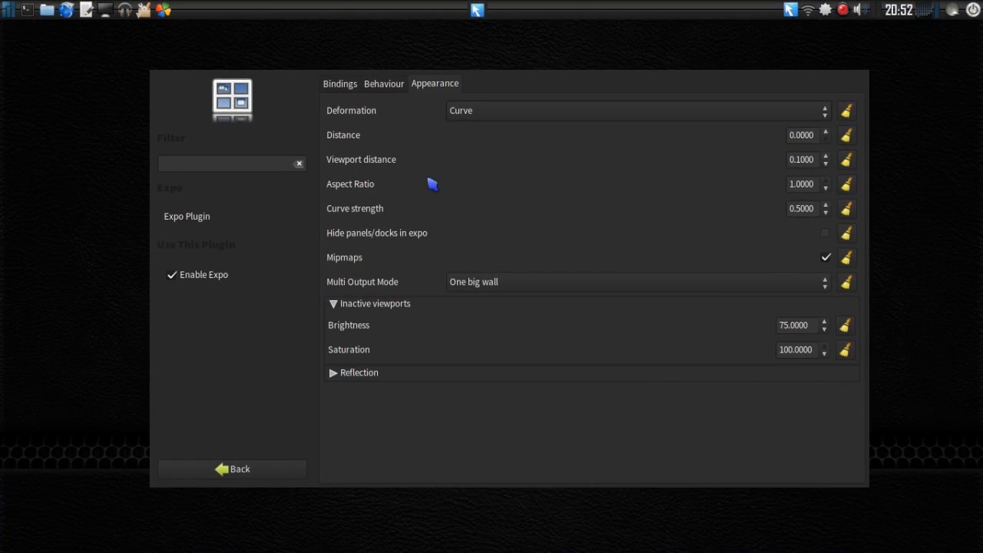
{"action": "left_click", "coordinate": [499, 114]}
{"action": "left_click", "coordinate": [508, 75]}
{"action": "mouse_move", "coordinate": [0, 552]}
- Examine Expo's Reflection settings and their effect in the Expo view, and return to the plugin overview
{"action": "left_click", "coordinate": [334, 374]}
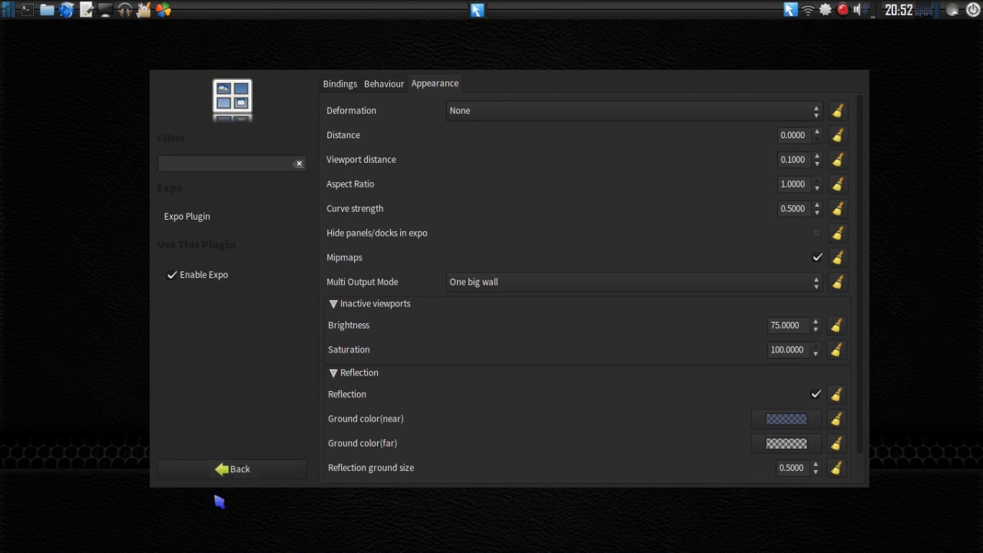
{"action": "mouse_move", "coordinate": [2, 550]}
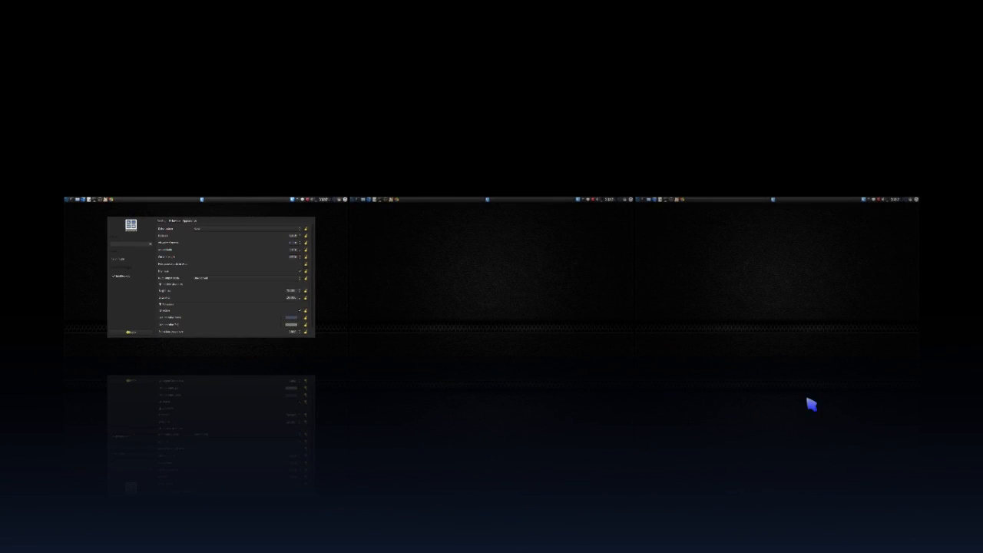
{"action": "left_click", "coordinate": [223, 318]}
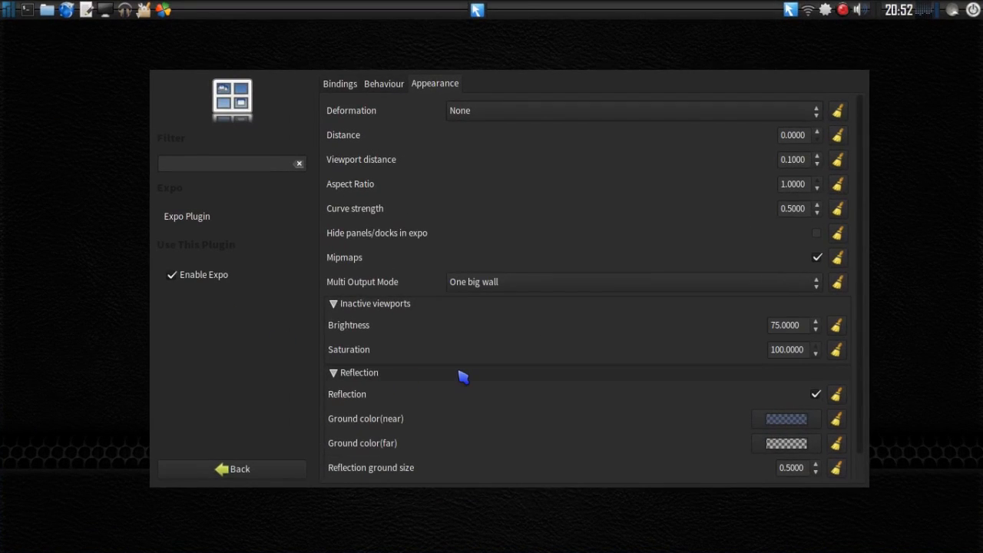
{"action": "scroll", "coordinate": [462, 376], "scroll_direction": "down", "scroll_amount": 1}
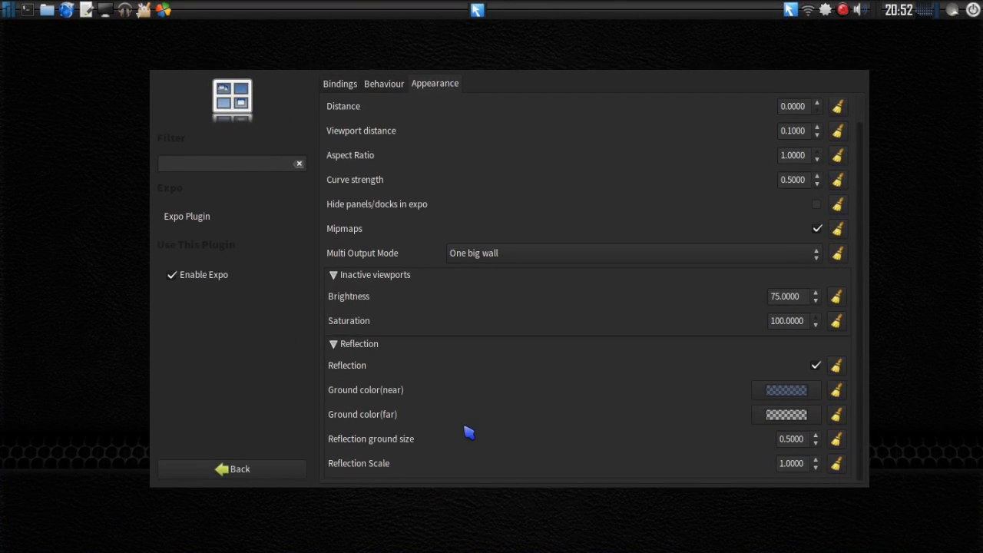
{"action": "left_click", "coordinate": [230, 469]}
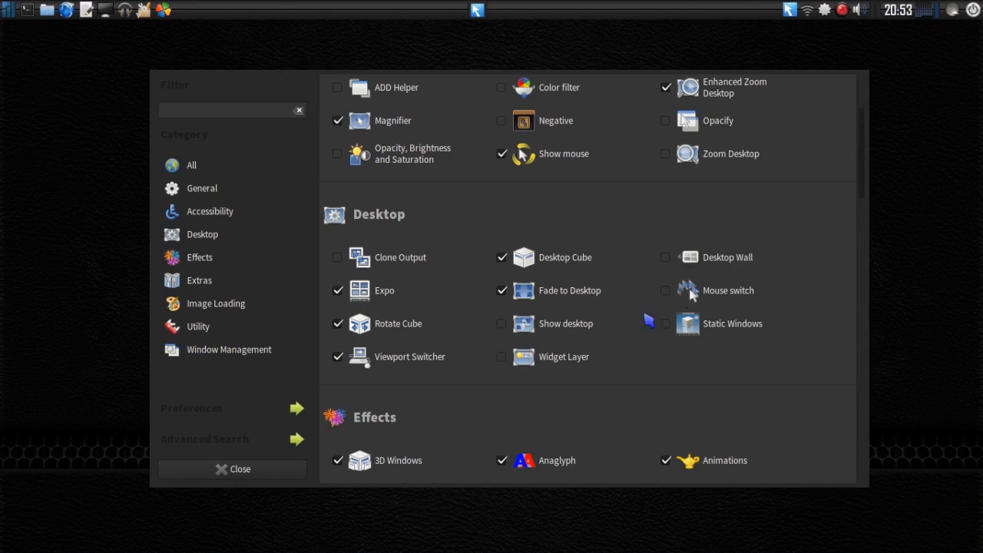
- Look over the Fade to Desktop settings, return to the plugin overview, and show all viewports briefly in Expo
{"action": "left_click", "coordinate": [578, 302]}
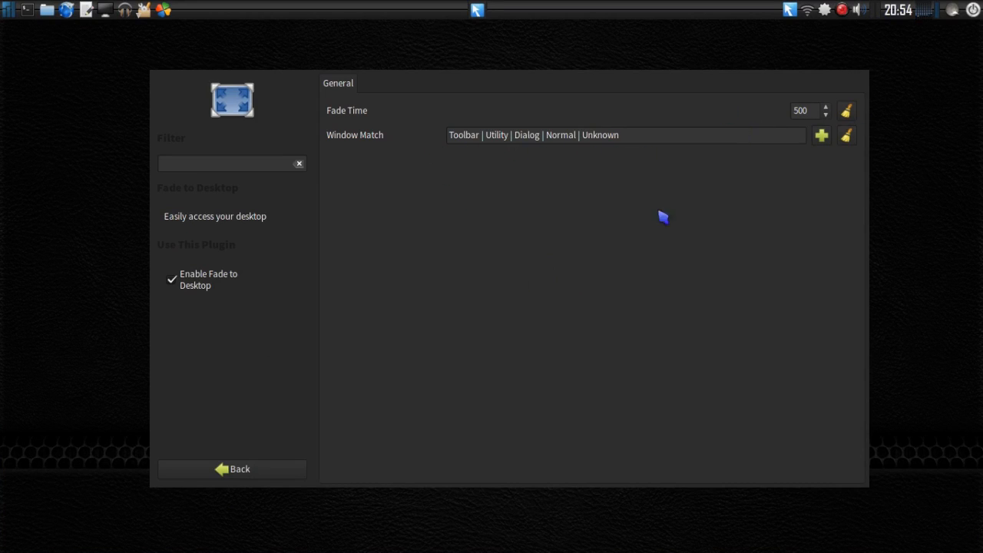
{"action": "left_click", "coordinate": [238, 469]}
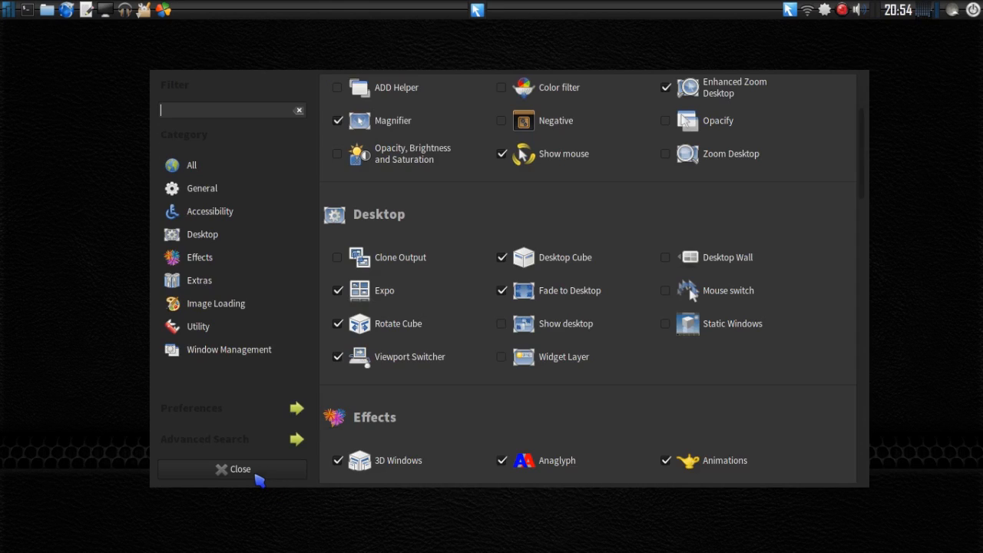
{"action": "key", "text": "super+e"}
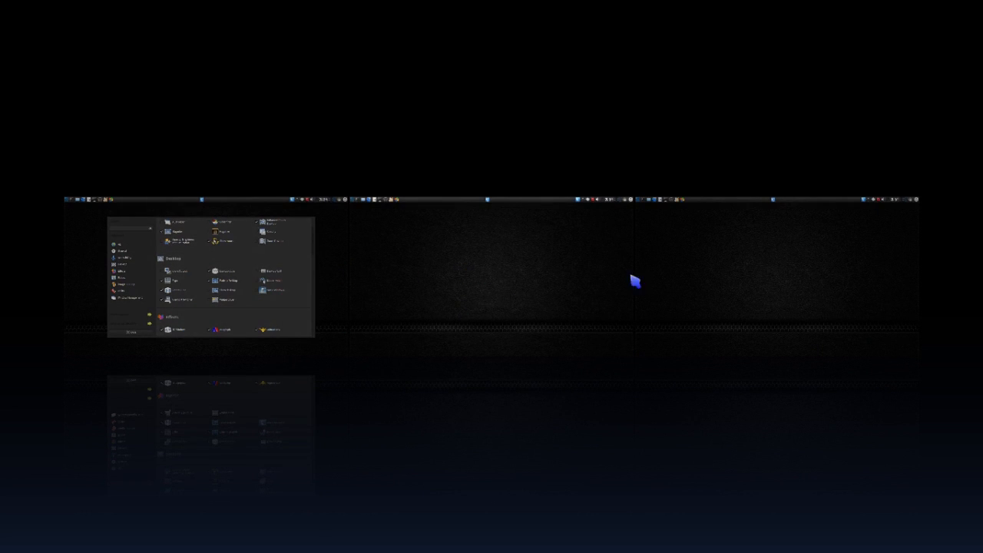
{"action": "left_click", "coordinate": [295, 286]}
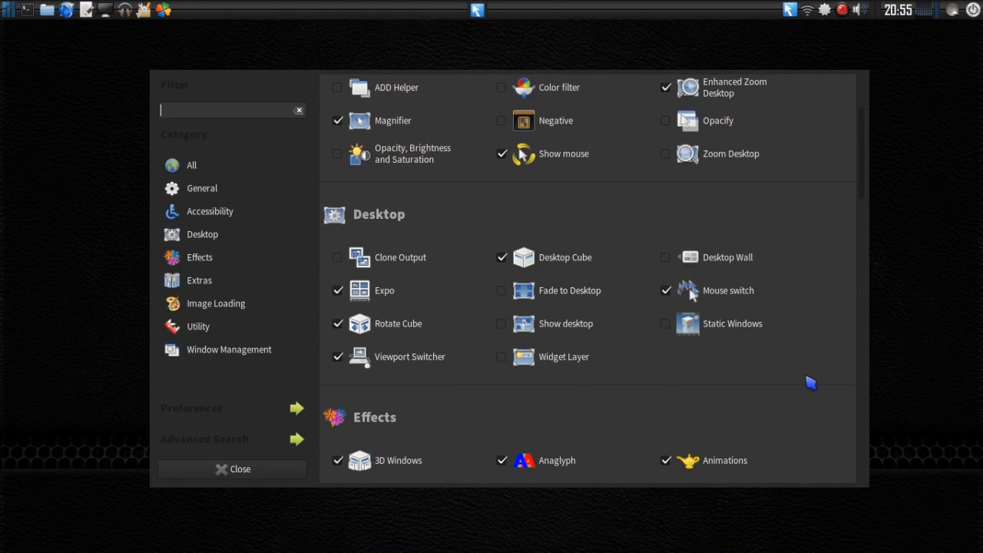
- Open the Mouse switch plugin's gesture settings and rotate the cube to another viewport
{"action": "left_click", "coordinate": [769, 299]}
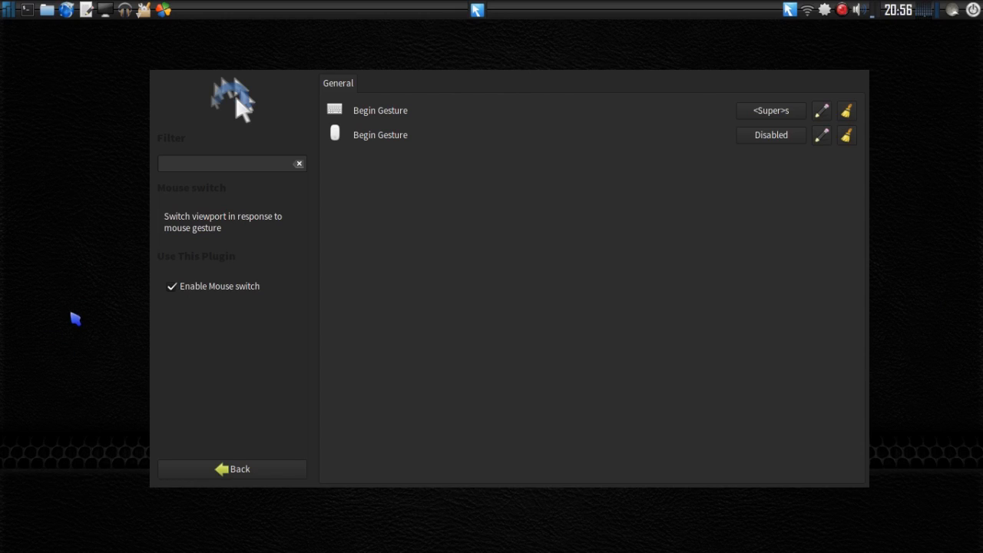
{"action": "scroll", "coordinate": [74, 319], "scroll_direction": "down", "scroll_amount": 1}
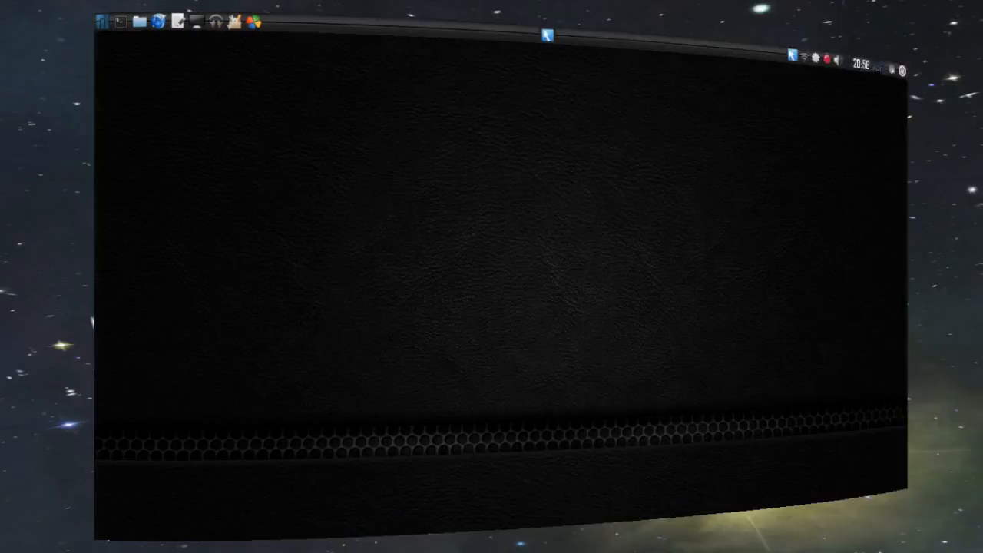
- Flip through the viewports with the cube and return to the plugin overview
{"action": "scroll", "coordinate": [74, 319], "scroll_direction": "up", "scroll_amount": 1}
{"action": "scroll", "coordinate": [75, 319], "scroll_direction": "down", "scroll_amount": 1}
{"action": "scroll", "coordinate": [74, 318], "scroll_direction": "up", "scroll_amount": 1}
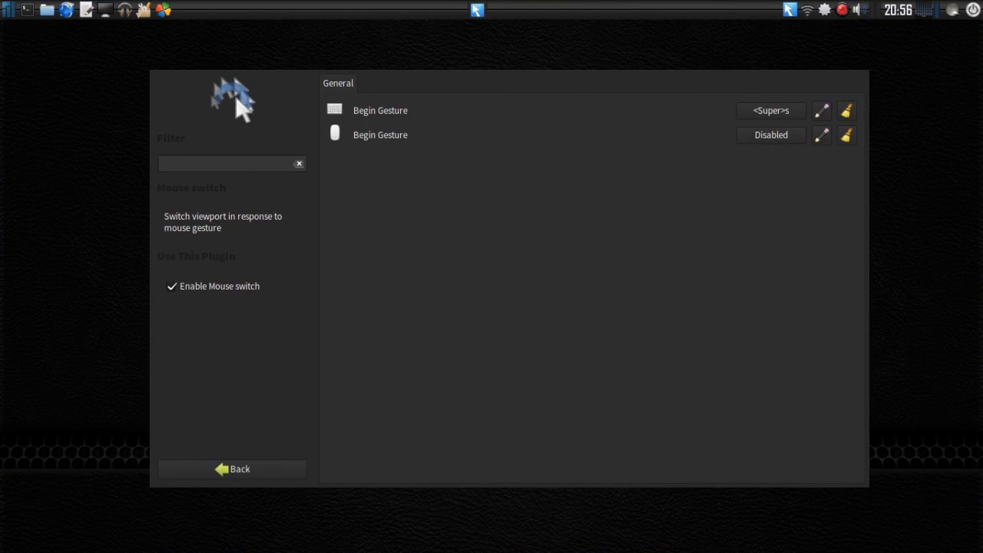
{"action": "left_click_drag", "start_coordinate": [965, 284], "coordinate": [844, 300]}
{"action": "left_click_drag", "start_coordinate": [167, 161], "coordinate": [256, 144]}
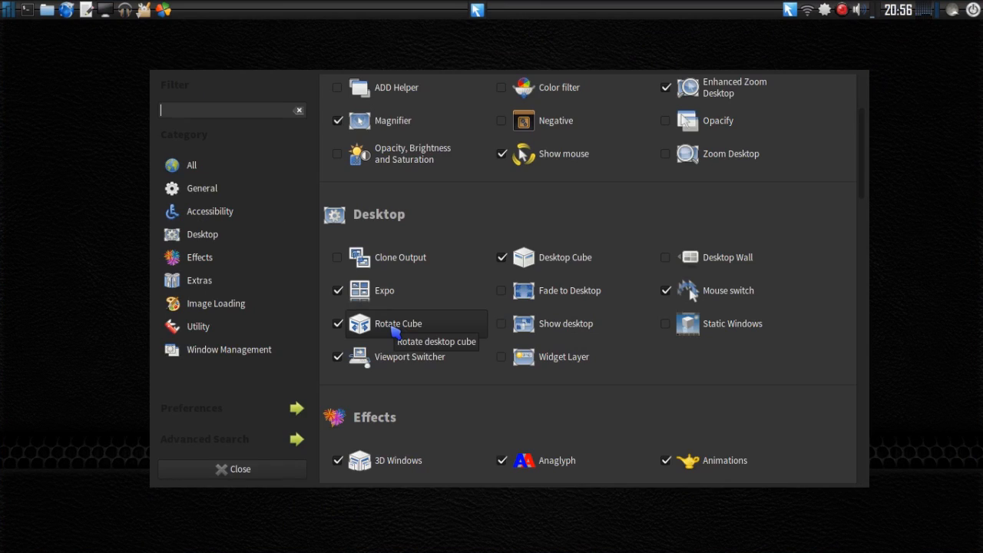
- Open the Rotate Cube plugin's settings and list its Rotate cube bindings
{"action": "left_click", "coordinate": [393, 330]}
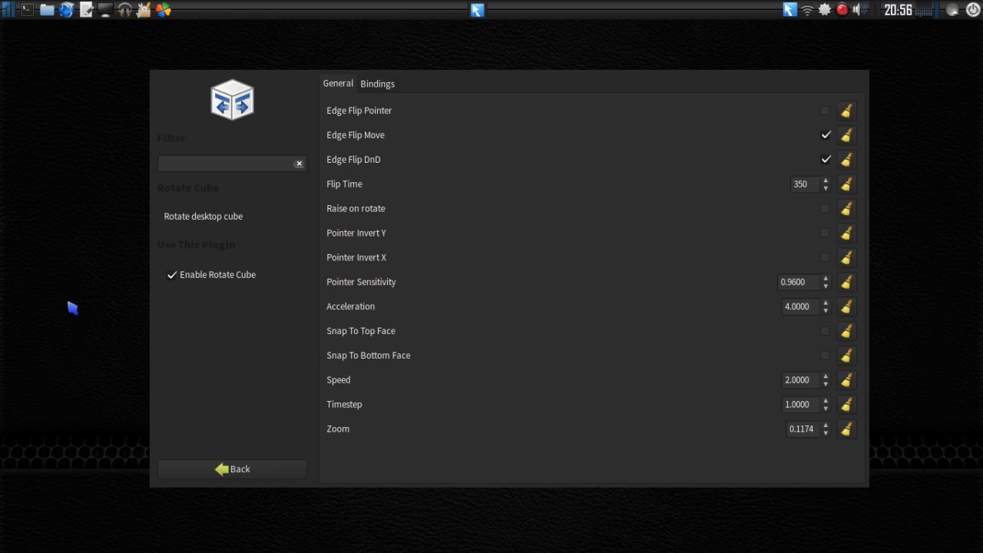
{"action": "left_click", "coordinate": [385, 86]}
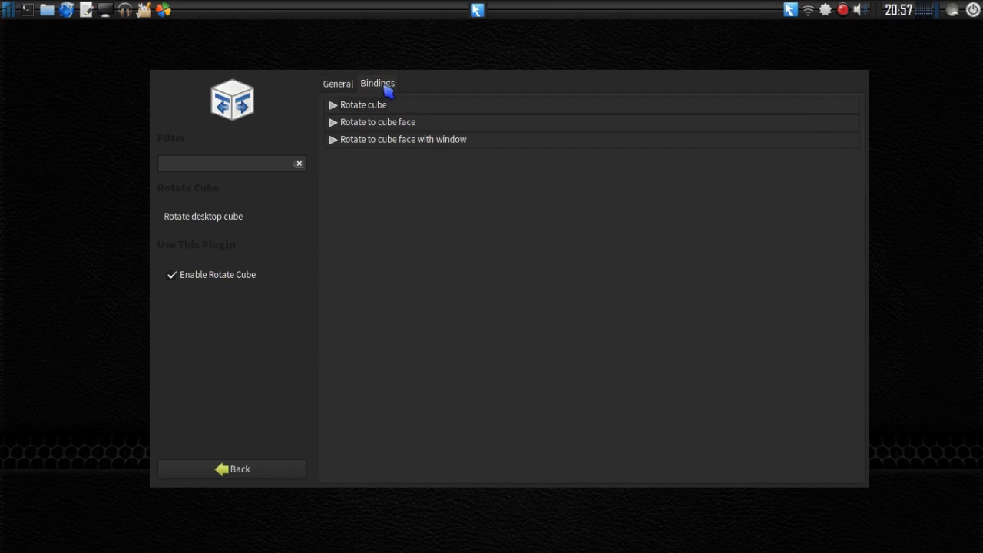
{"action": "left_click", "coordinate": [333, 105]}
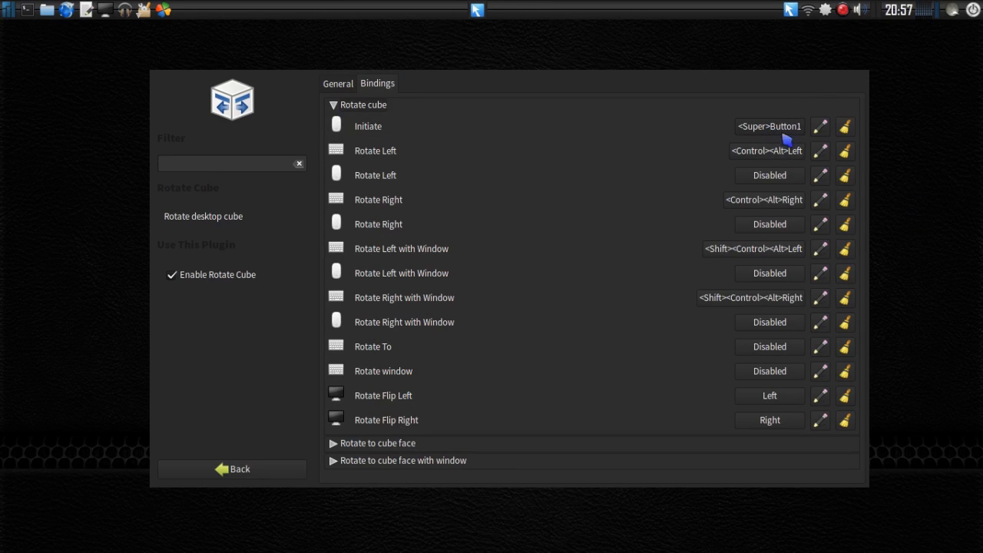
- Turn the desktop cube freely with the Initiate binding and return to the settings viewport
{"action": "left_click", "coordinate": [923, 177], "text": "super"}
{"action": "left_click_drag", "start_coordinate": [922, 178], "coordinate": [893, 224]}
{"action": "left_click_drag", "start_coordinate": [697, 284], "coordinate": [708, 282]}
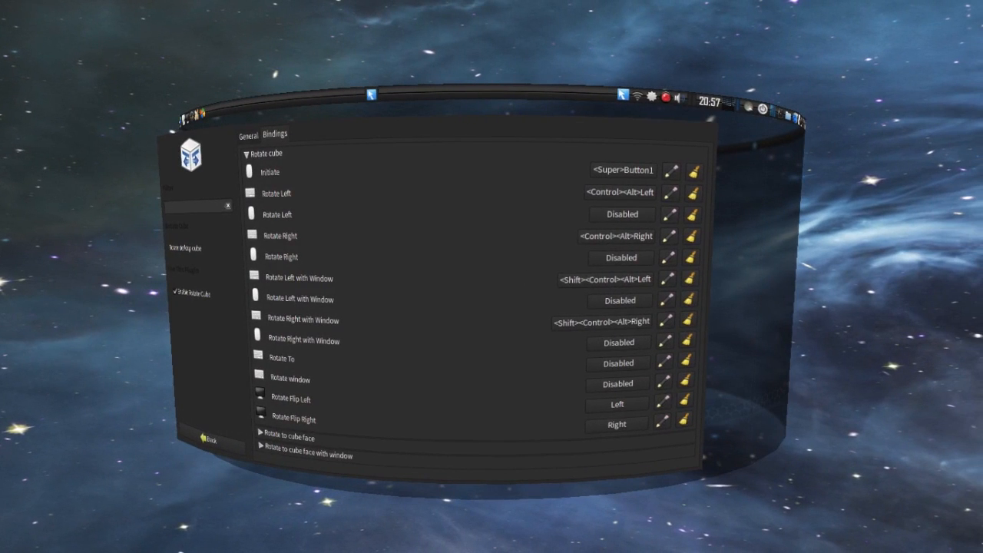
{"action": "left_click_drag", "start_coordinate": [913, 188], "coordinate": [924, 182]}
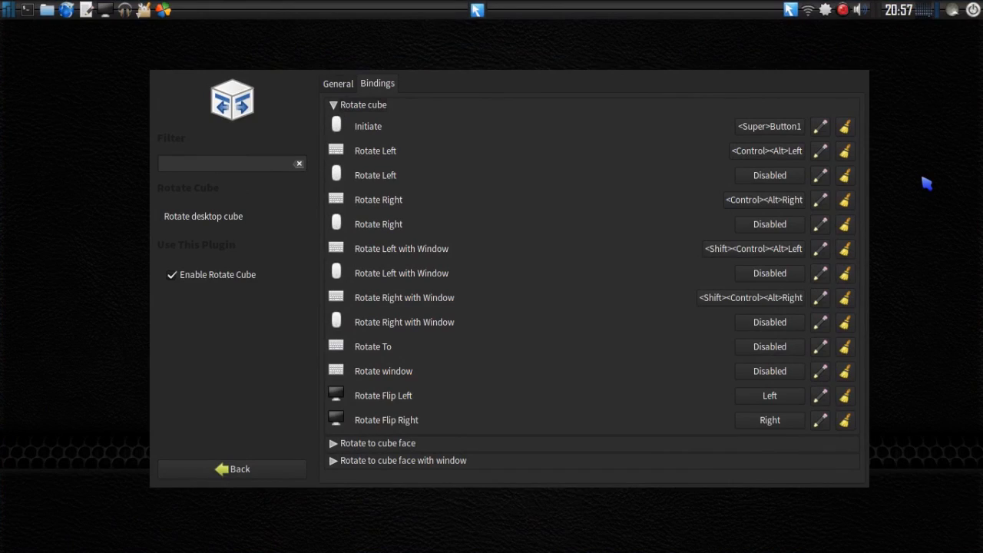
- Rotate the cube one face to either side with the Rotate Left and Rotate Right bindings, ending on the settings viewport
{"action": "key", "text": "ctrl+alt+Left"}
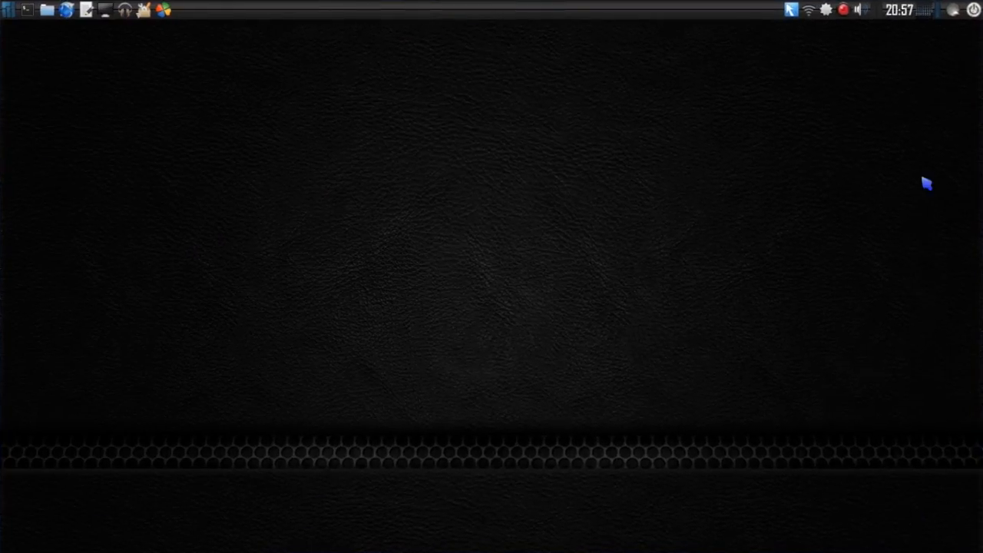
{"action": "key", "text": "ctrl+alt+Right"}
{"action": "key", "text": "ctrl+alt+Right"}
{"action": "key", "text": "ctrl+alt+Left"}
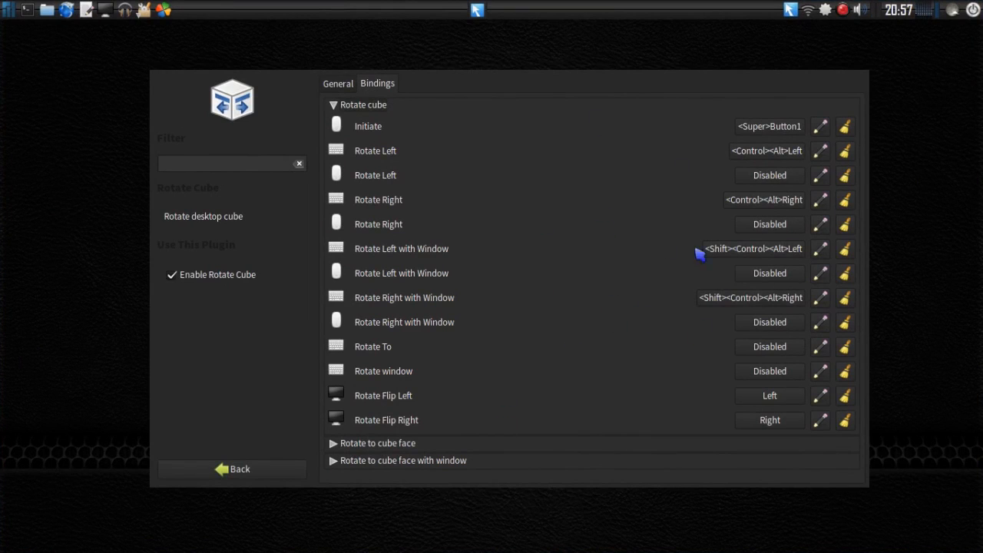
- Examine the Rotate to cube face and Rotate to cube face with window bindings, and collapse both groups again
{"action": "left_click", "coordinate": [333, 443]}
{"action": "scroll", "coordinate": [376, 430], "scroll_direction": "down", "scroll_amount": 3}
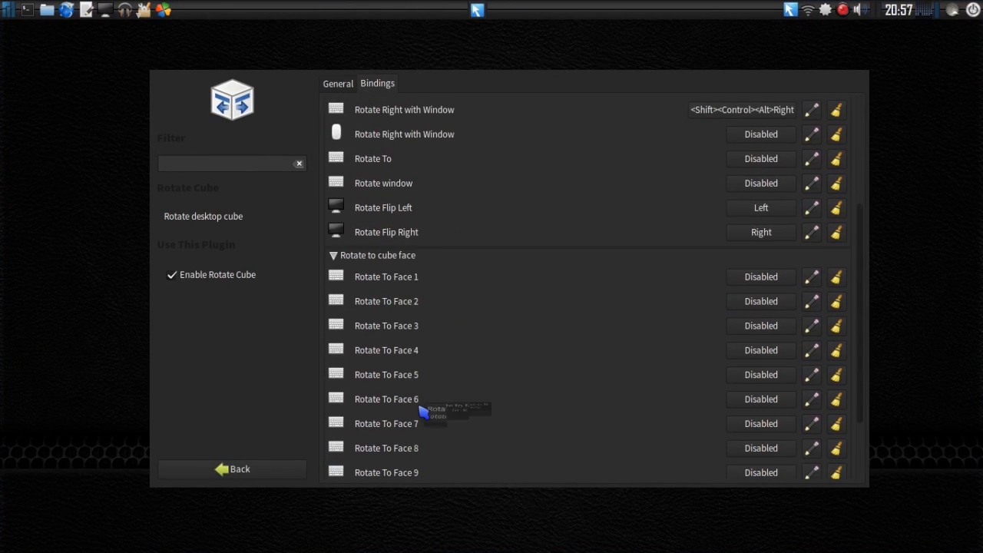
{"action": "scroll", "coordinate": [418, 403], "scroll_direction": "down", "scroll_amount": 2}
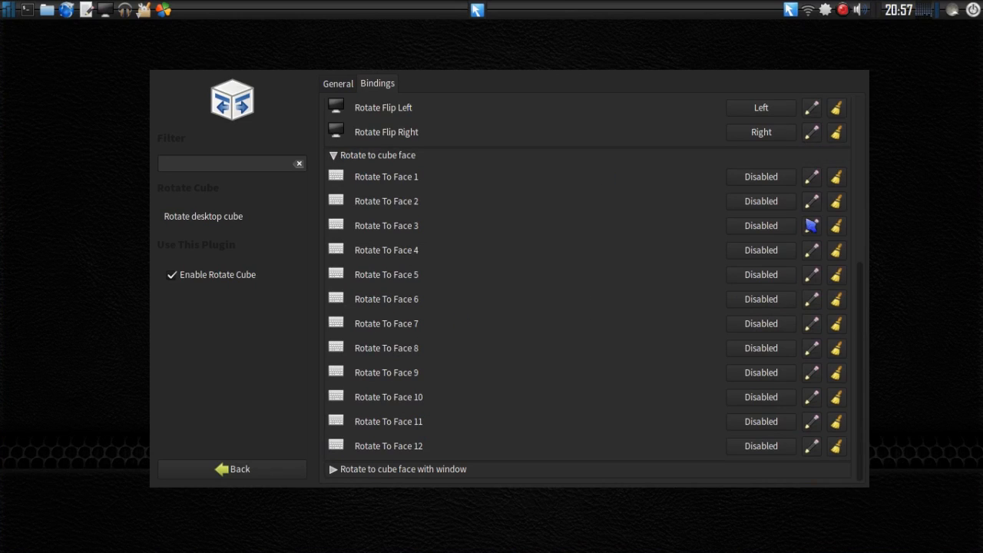
{"action": "left_click", "coordinate": [342, 157]}
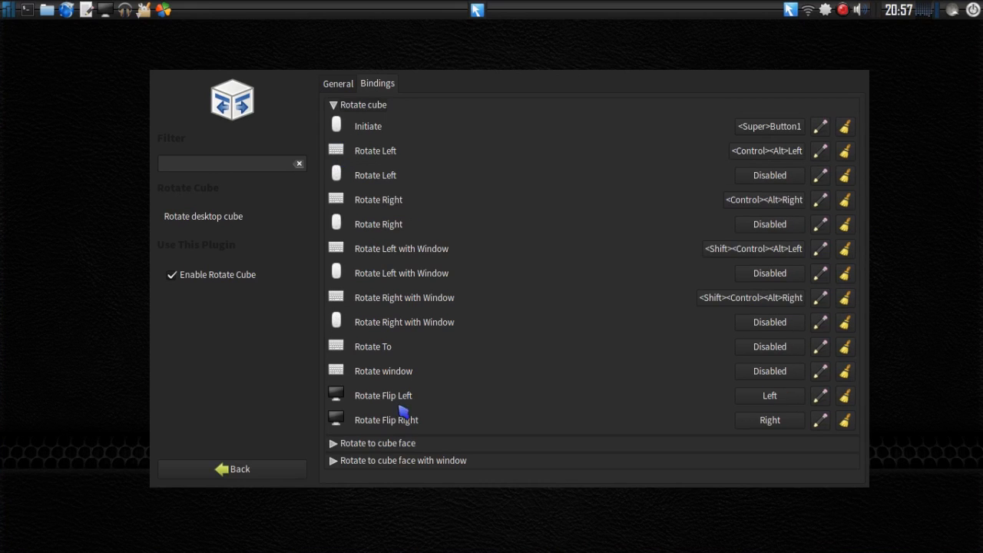
{"action": "left_click", "coordinate": [335, 464]}
{"action": "scroll", "coordinate": [362, 465], "scroll_direction": "down", "scroll_amount": 5}
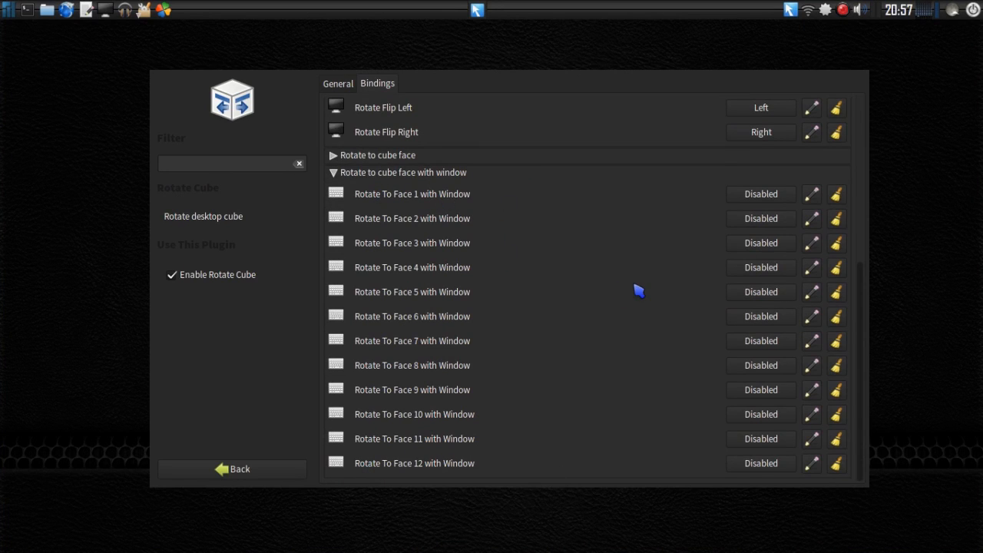
{"action": "scroll", "coordinate": [637, 290], "scroll_direction": "up", "scroll_amount": 4}
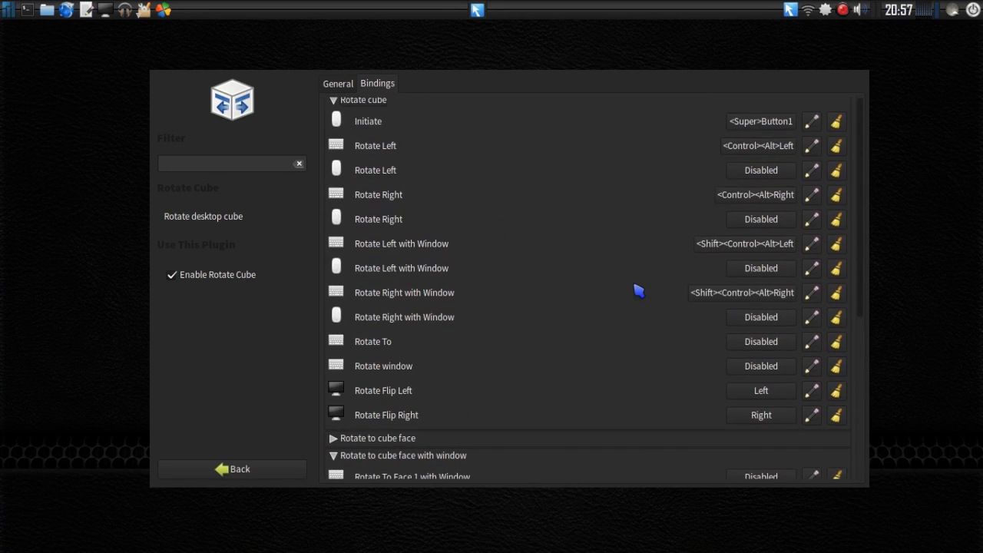
{"action": "left_click", "coordinate": [335, 458]}
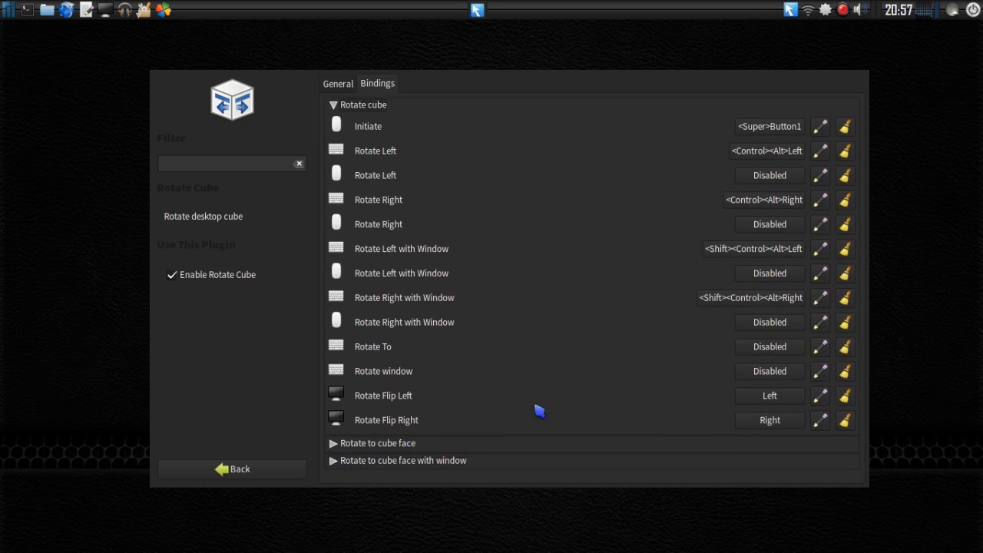
- Turn the cube briefly, and show all viewports side by side in the Expo view
{"action": "left_click_drag", "start_coordinate": [679, 345], "coordinate": [476, 309]}
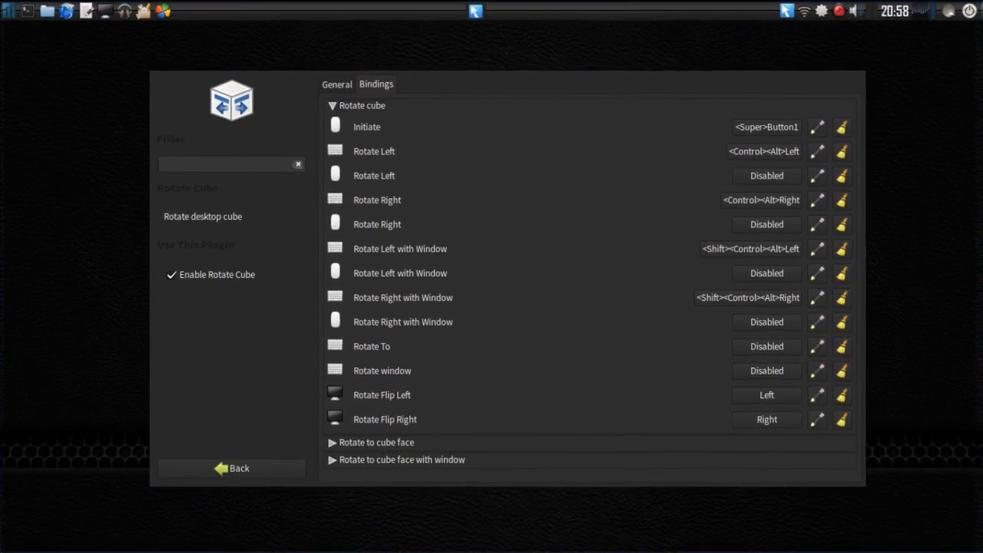
{"action": "key", "text": "super+e"}
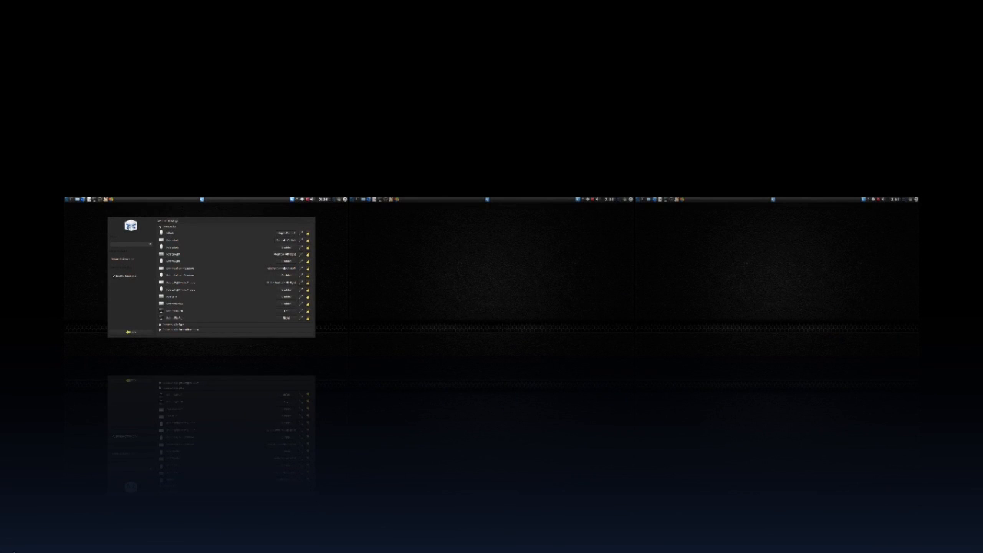
{"action": "mouse_move", "coordinate": [6, 550]}
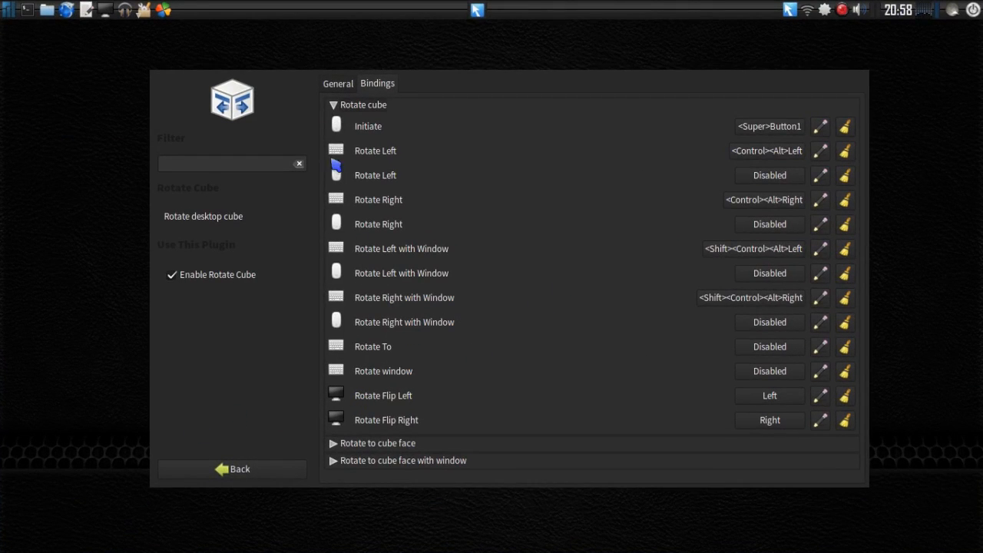
- Review Rotate Cube's general settings, and open the Show desktop plugin's settings from the plugin overview
{"action": "left_click", "coordinate": [336, 85]}
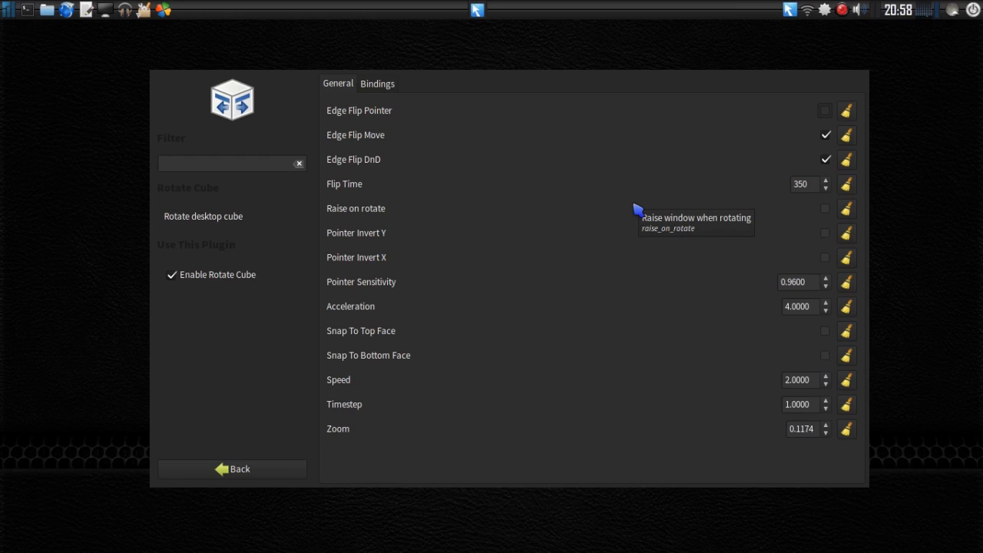
{"action": "left_click", "coordinate": [223, 469]}
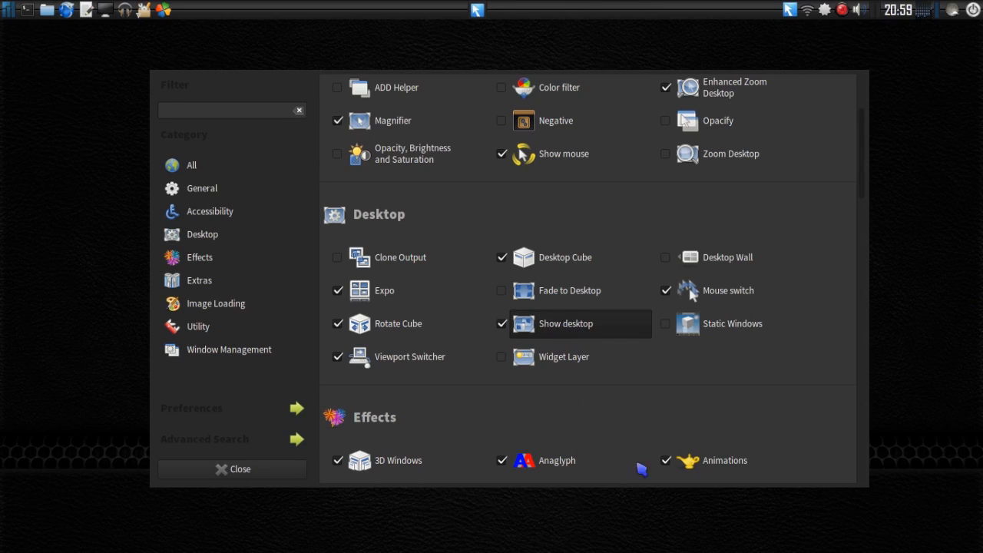
{"action": "left_click", "coordinate": [575, 333]}
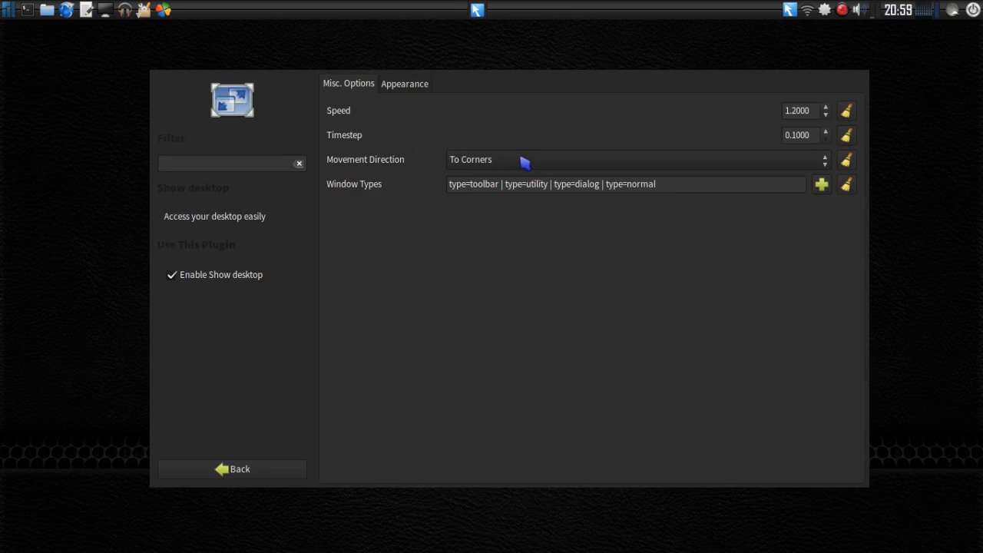
- Open the home folder in a file manager window and move it toward the lower-right area of the desktop
{"action": "left_click", "coordinate": [47, 9]}
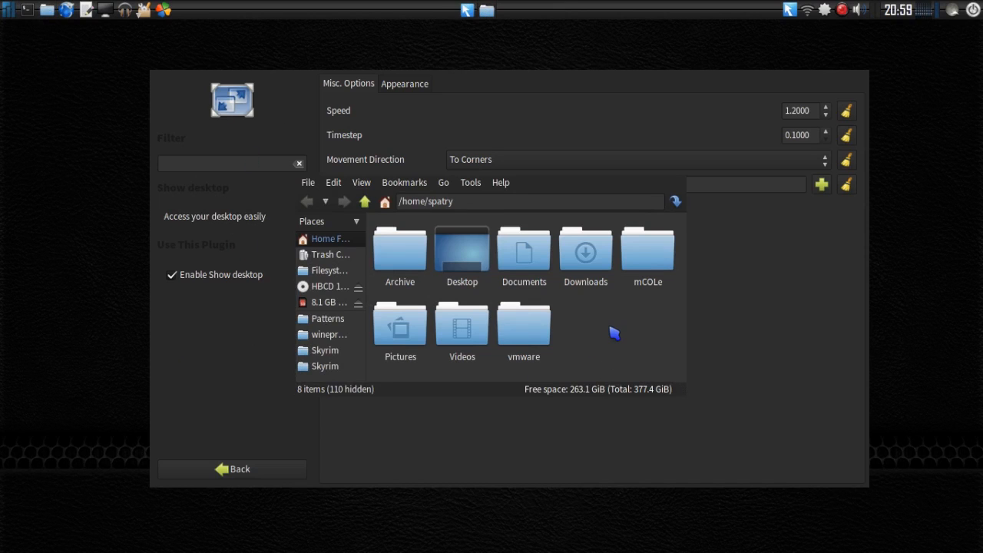
{"action": "left_click", "coordinate": [610, 328], "text": "ctrl+alt"}
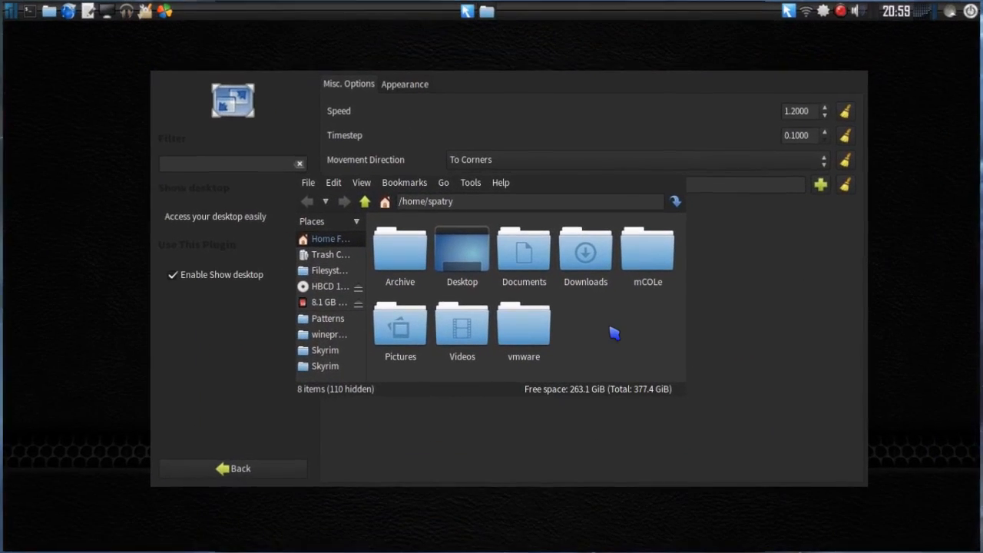
{"action": "left_click_drag", "start_coordinate": [614, 332], "coordinate": [893, 435]}
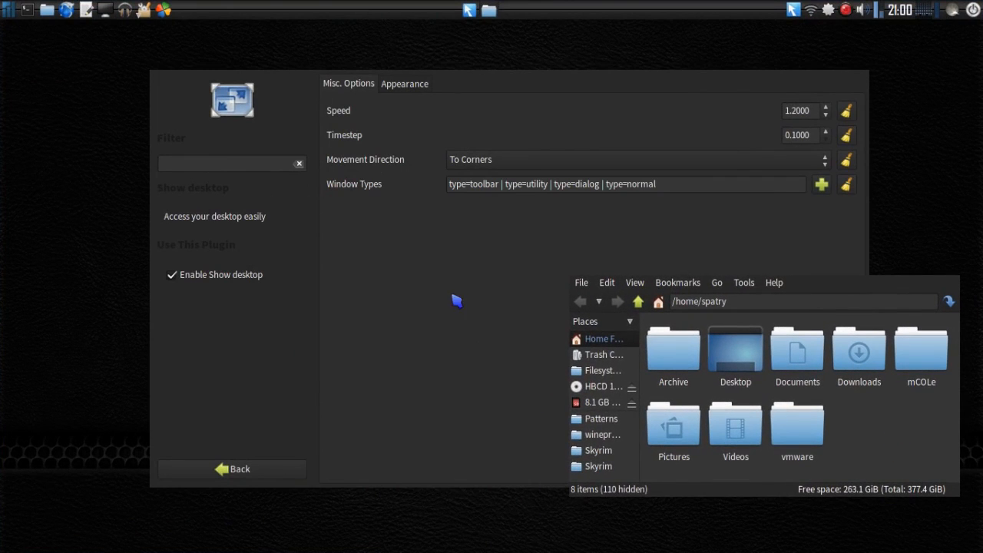
- Set Show desktop's Movement Direction to Up and shift the file manager window slightly down and left
{"action": "left_click", "coordinate": [562, 153]}
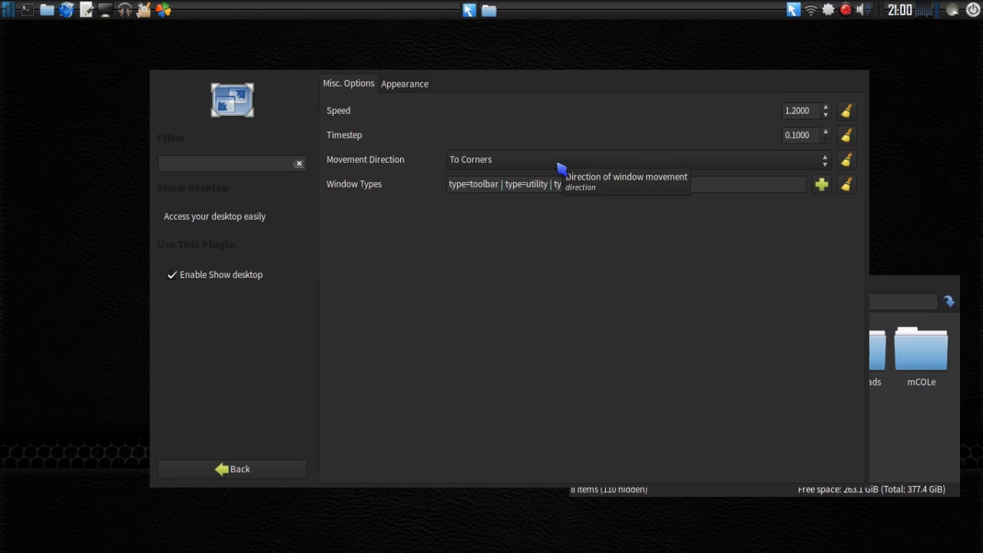
{"action": "left_click", "coordinate": [561, 166]}
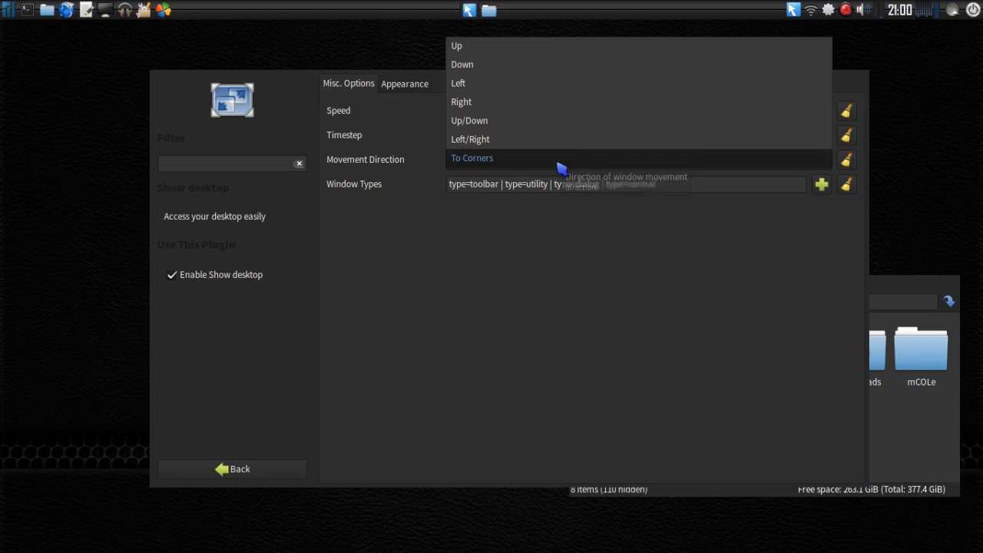
{"action": "left_click", "coordinate": [499, 48]}
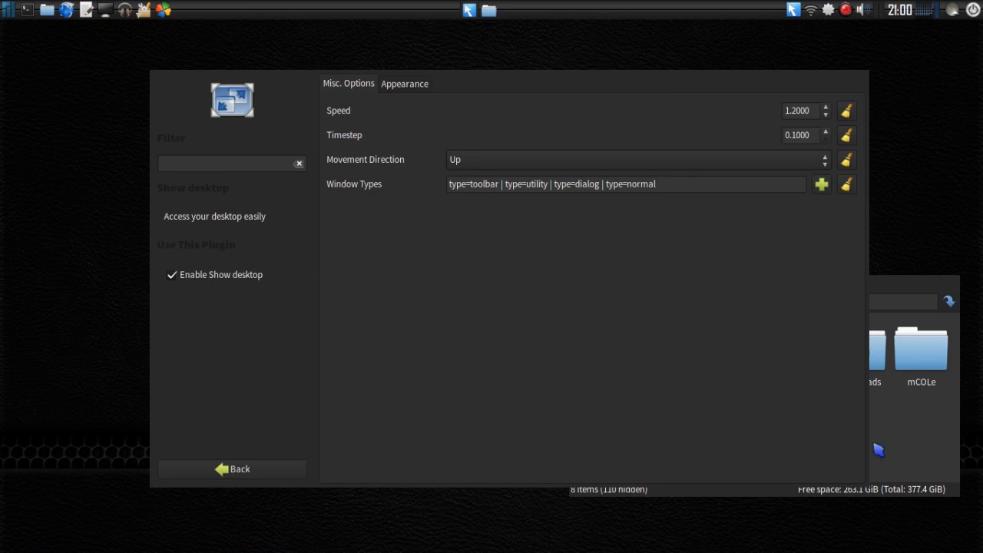
{"action": "left_click_drag", "start_coordinate": [887, 442], "coordinate": [868, 462]}
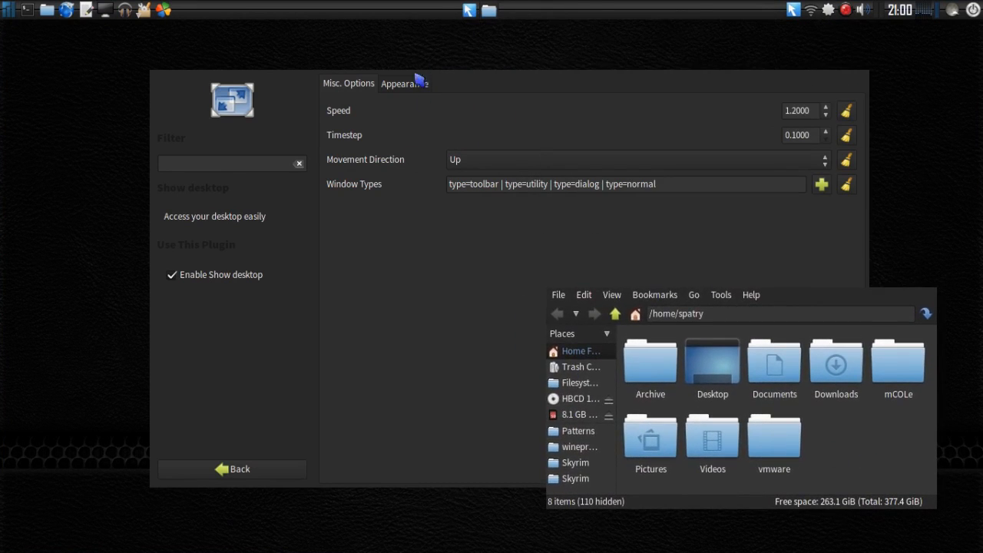
- Look over Show desktop's Appearance settings and return to the plugin overview
{"action": "left_click", "coordinate": [415, 84]}
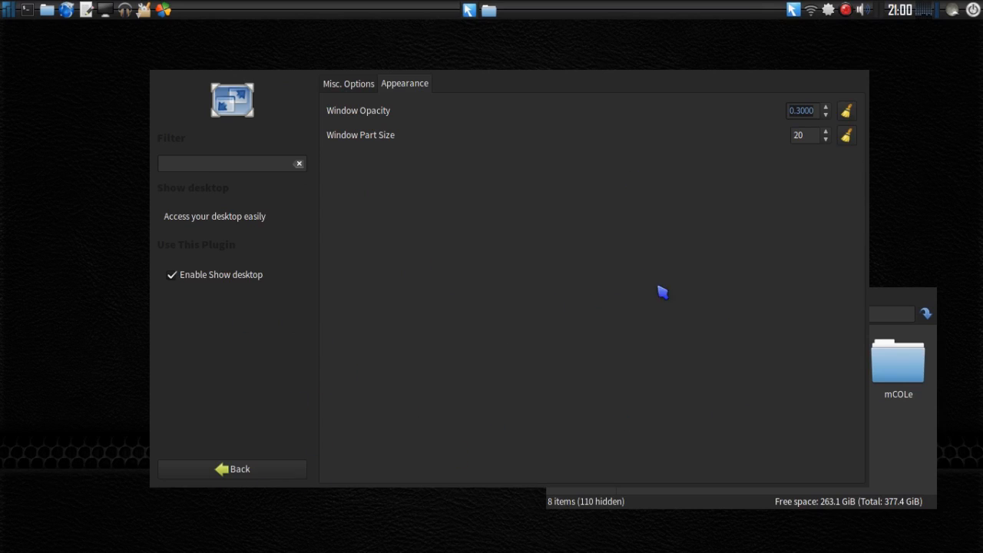
{"action": "left_click", "coordinate": [240, 469]}
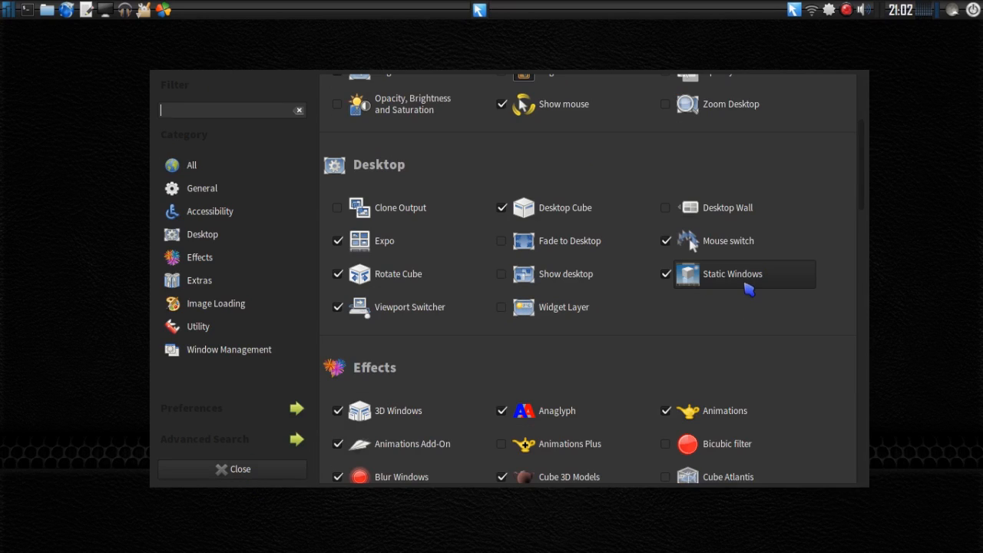
- Open the Static Windows plugin's settings and turn the cube to demonstrate its effect on the panel
{"action": "left_click", "coordinate": [748, 286]}
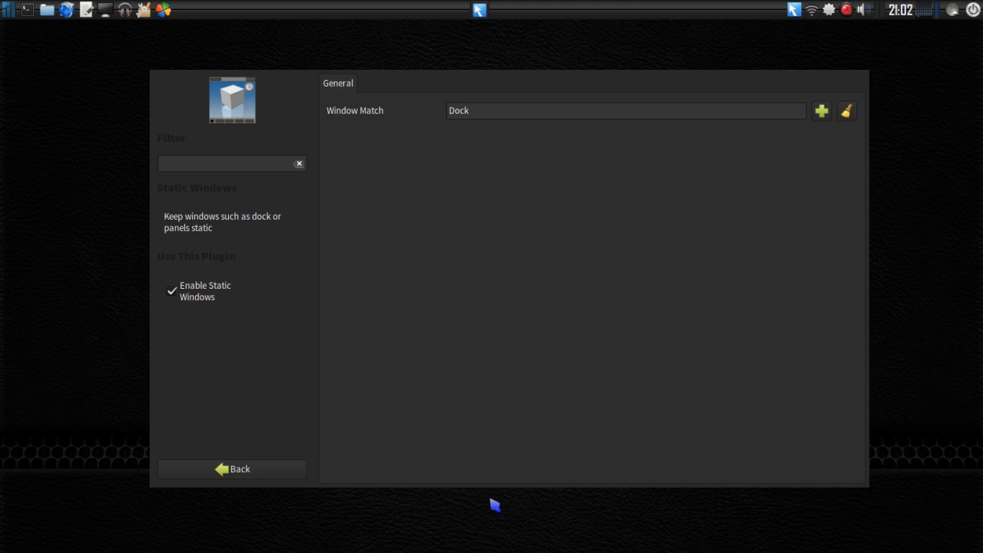
{"action": "left_click_drag", "start_coordinate": [492, 276], "coordinate": [516, 523]}
{"action": "mouse_move", "coordinate": [685, 539]}
{"action": "left_mouse_down"}
{"action": "mouse_move", "coordinate": [680, 530]}
{"action": "mouse_move", "coordinate": [545, 522]}
{"action": "mouse_move", "coordinate": [725, 530]}
{"action": "mouse_move", "coordinate": [660, 535]}
{"action": "mouse_move", "coordinate": [684, 536]}
{"action": "left_mouse_up"}
{"action": "mouse_move", "coordinate": [535, 533]}
{"action": "left_mouse_down"}
{"action": "mouse_move", "coordinate": [430, 530]}
{"action": "mouse_move", "coordinate": [698, 529]}
{"action": "mouse_move", "coordinate": [465, 530]}
{"action": "mouse_move", "coordinate": [537, 533]}
{"action": "left_mouse_up"}
- Return to the plugin overview and turn the cube with Static Windows disabled
{"action": "left_click", "coordinate": [261, 471]}
{"action": "left_click_drag", "start_coordinate": [361, 546], "coordinate": [365, 546]}
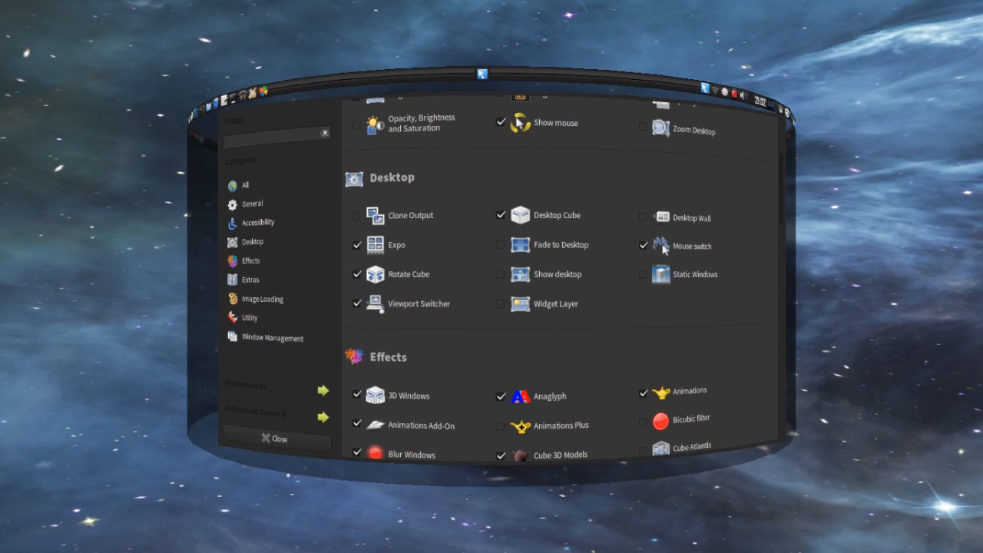
{"action": "mouse_move", "coordinate": [364, 546]}
{"action": "left_mouse_down"}
{"action": "mouse_move", "coordinate": [138, 546]}
{"action": "mouse_move", "coordinate": [530, 546]}
{"action": "mouse_move", "coordinate": [361, 544]}
{"action": "left_mouse_up"}
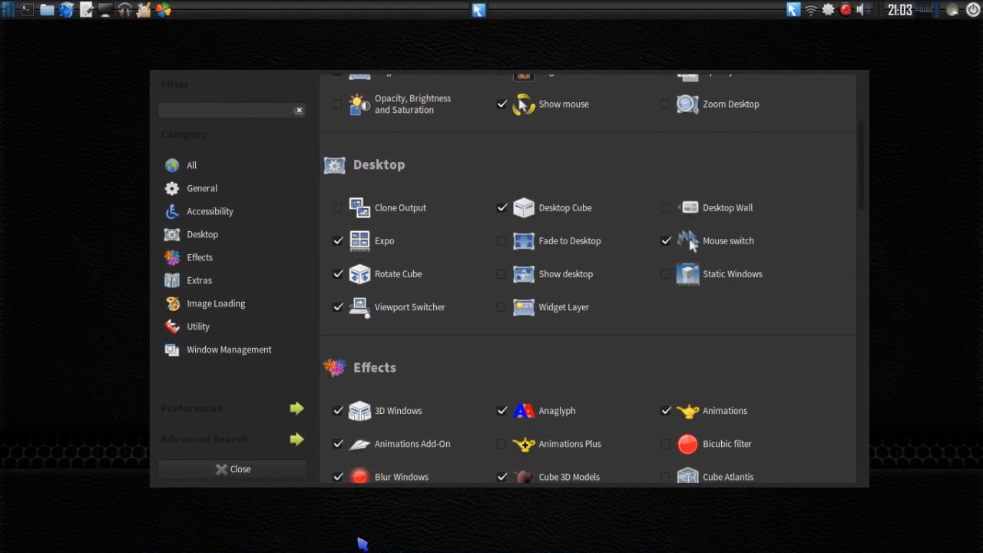
- Open the Viewport Switcher plugin's settings and cycle through the open windows in the window switcher
{"action": "left_click", "coordinate": [409, 311]}
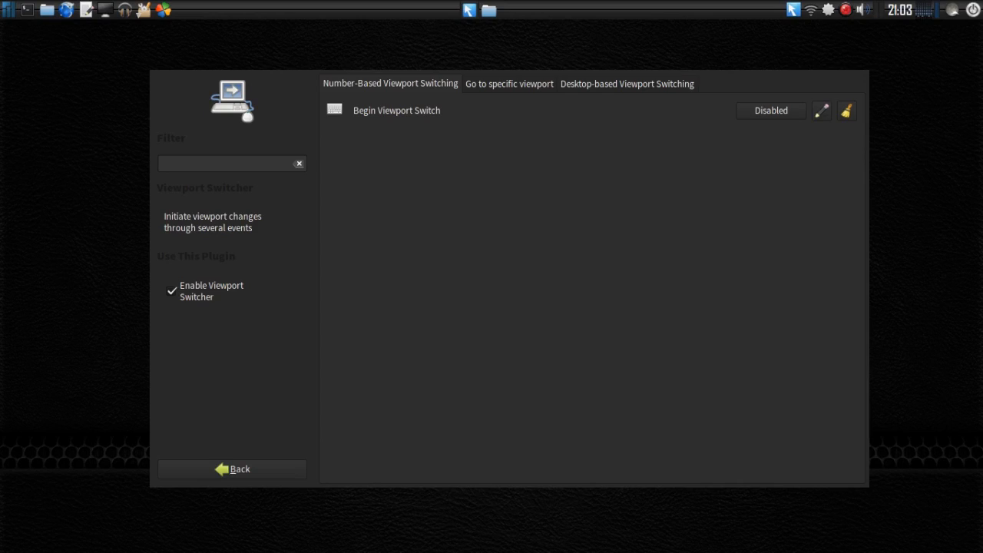
{"action": "key", "text": "alt+Tab"}
{"action": "key", "text": "alt+Tab"}
{"action": "key", "text": "alt+Tab"}
{"action": "key", "text": "alt+Tab"}
{"action": "key", "text": "alt+Tab"}
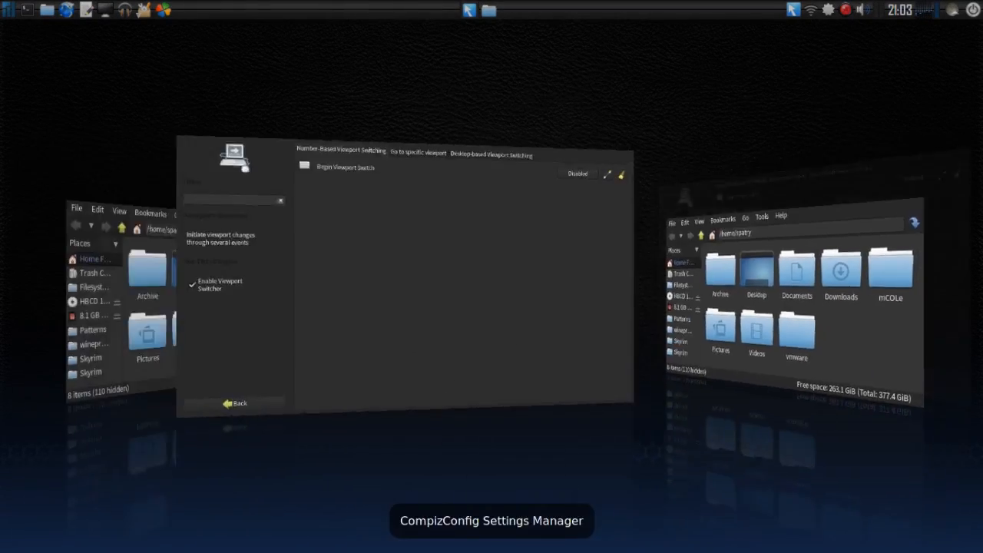
- Flip through the open windows in the 3D window switcher and return to the Viewport Switcher settings
{"action": "key", "text": "alt+Tab"}
{"action": "key", "text": "alt+Tab"}
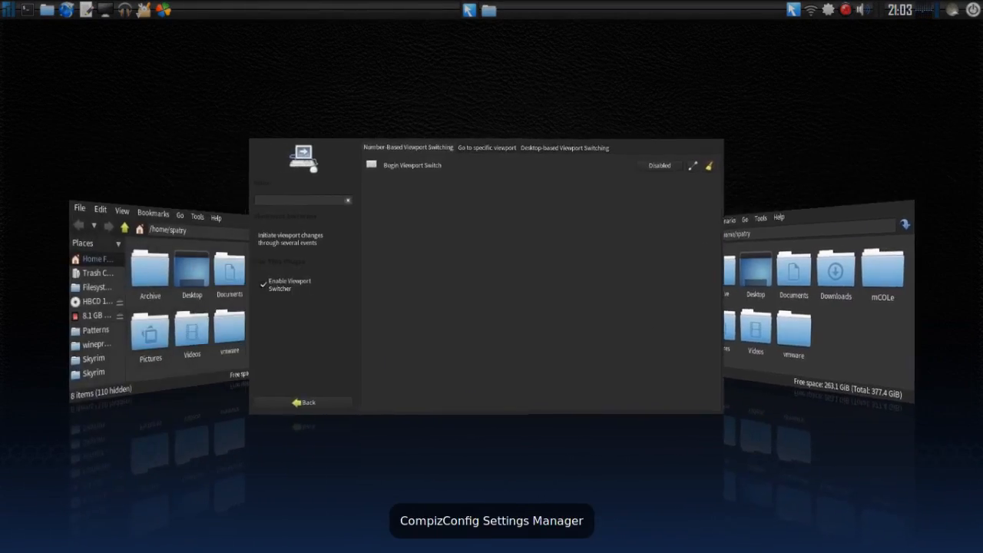
{"action": "key", "text": "alt+Tab"}
{"action": "key", "text": "alt+Tab"}
{"action": "key", "text": "alt+Tab"}
{"action": "key", "text": "alt+Tab"}
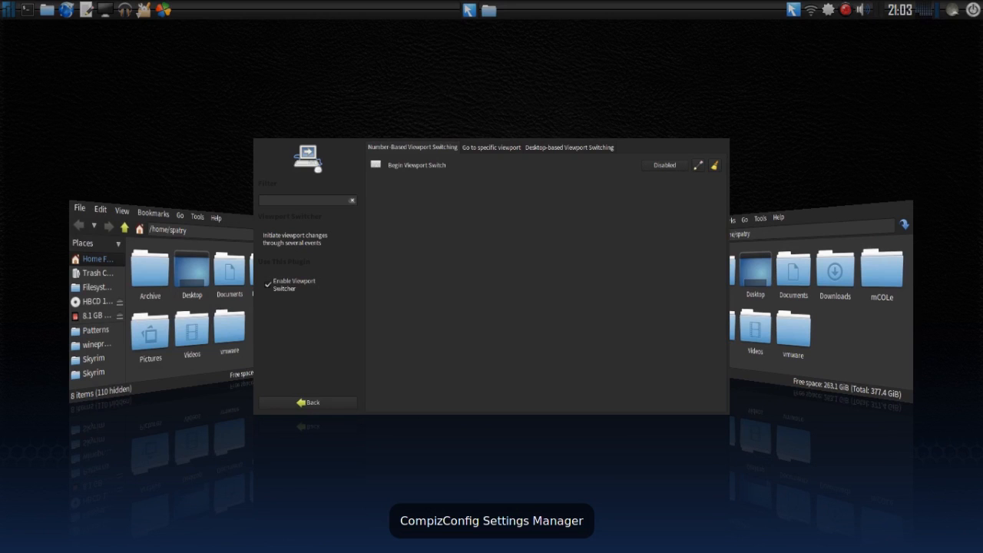
{"action": "key", "text": "alt+Tab"}
{"action": "key", "text": "alt+Tab"}
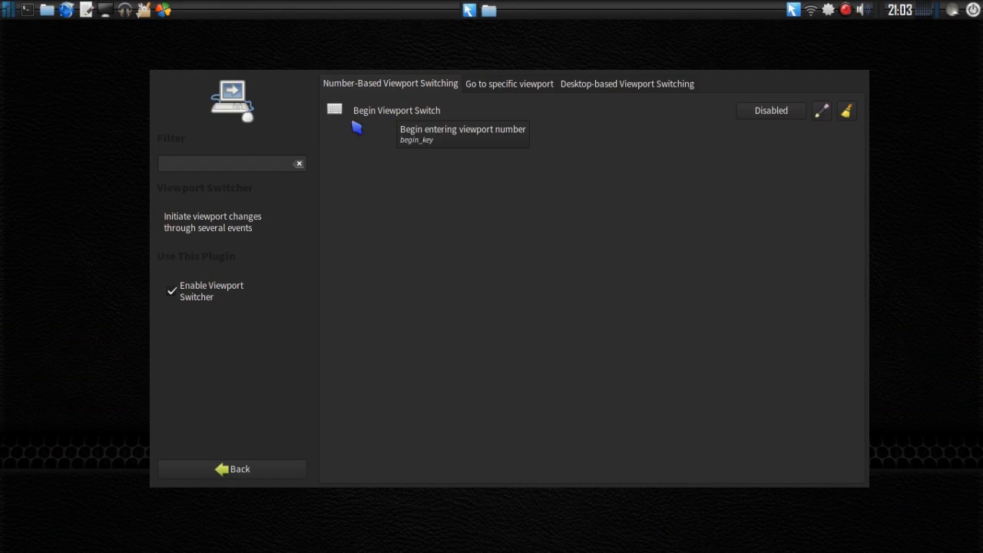
- Look over Viewport Switcher's specific-viewport and desktop-based switching settings, then return to the plugin overview
{"action": "left_click", "coordinate": [531, 88]}
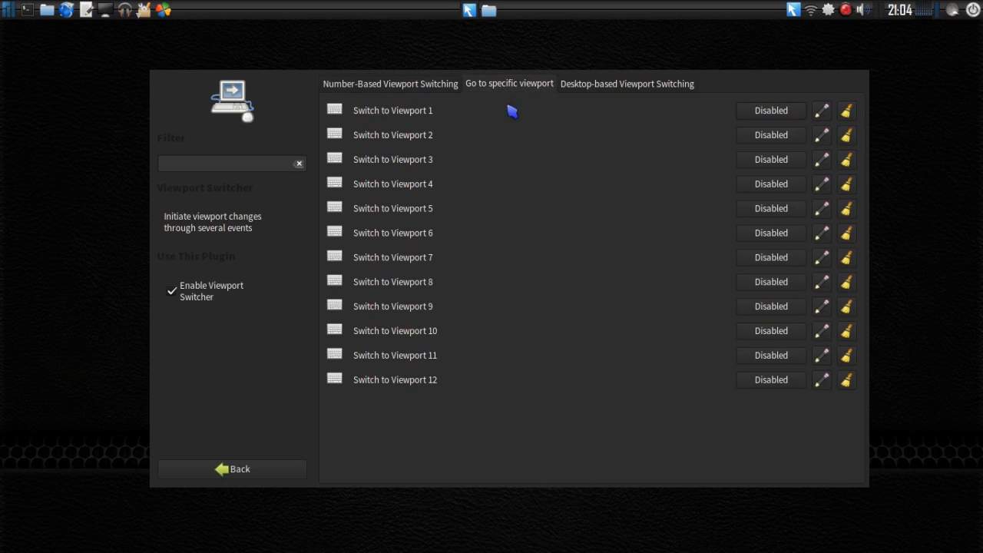
{"action": "left_click", "coordinate": [640, 88]}
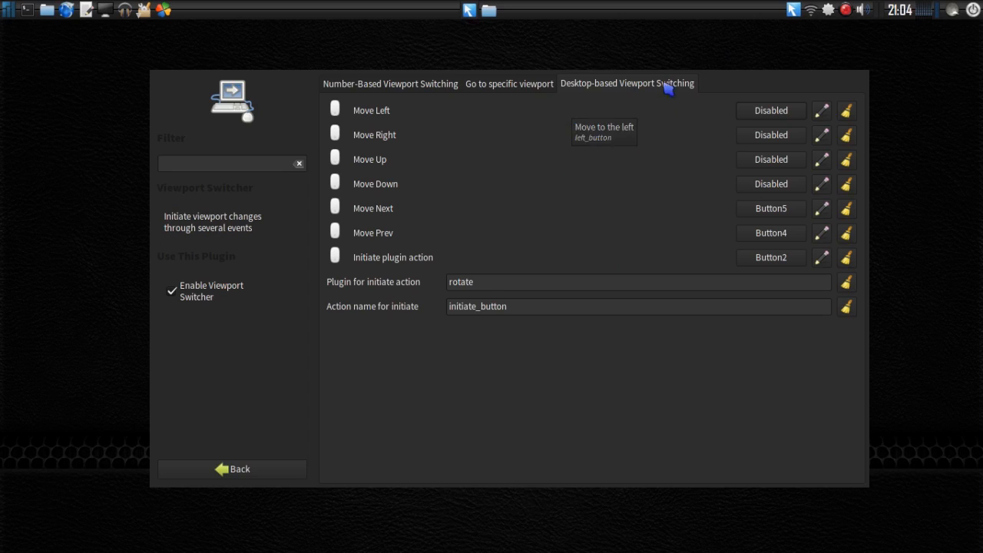
{"action": "left_click", "coordinate": [758, 112]}
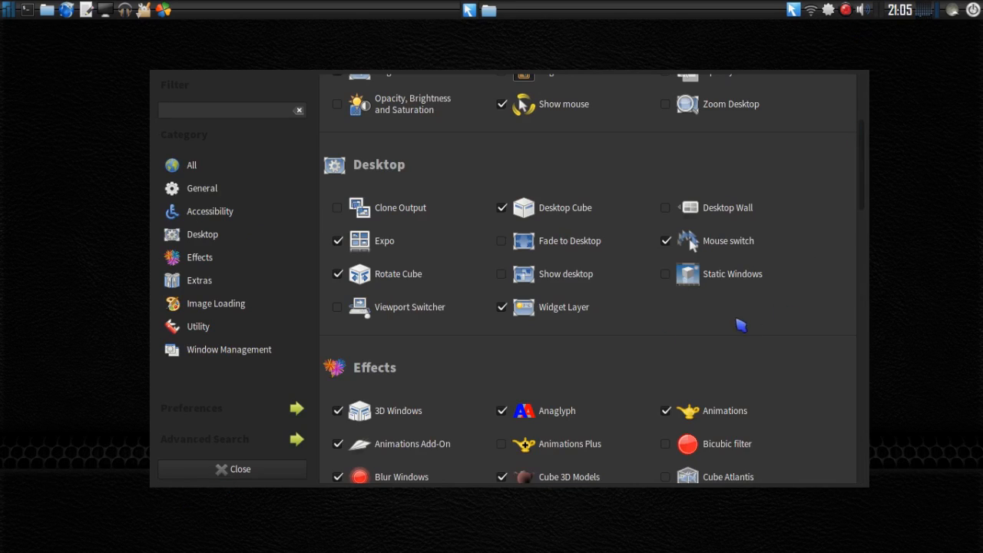
- Open the Widget Layer plugin's settings and review its General, Behaviour and Appearance options
{"action": "left_click", "coordinate": [576, 311]}
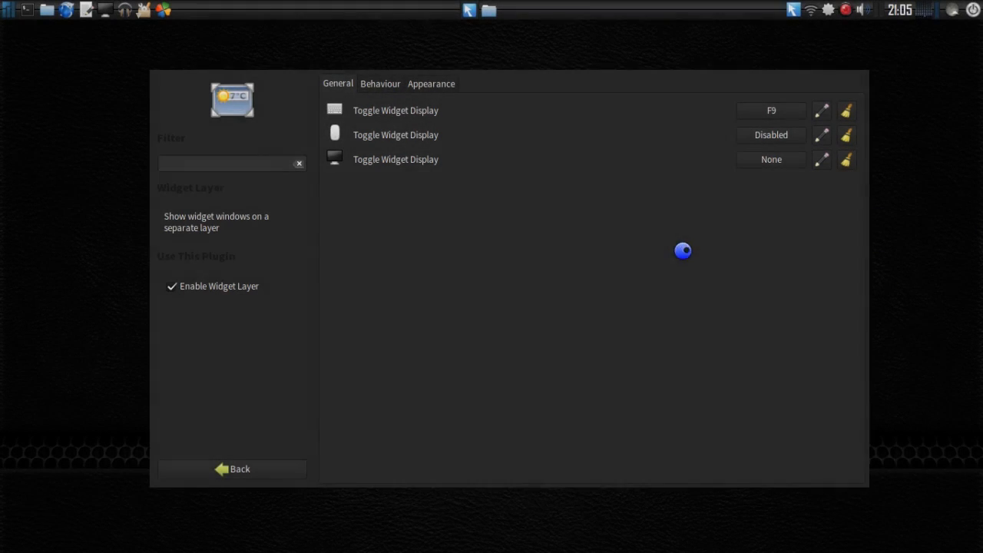
{"action": "left_click", "coordinate": [379, 84]}
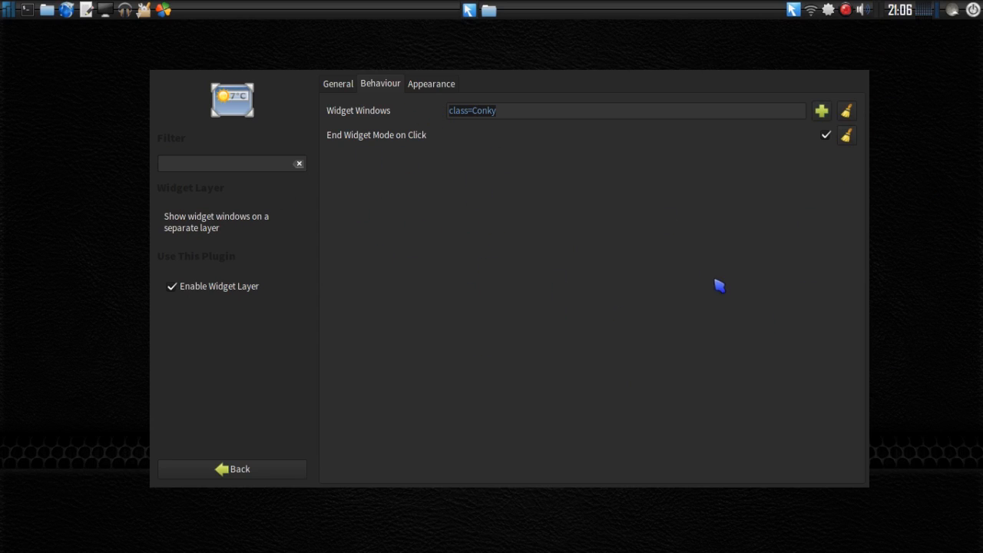
{"action": "left_click", "coordinate": [432, 86]}
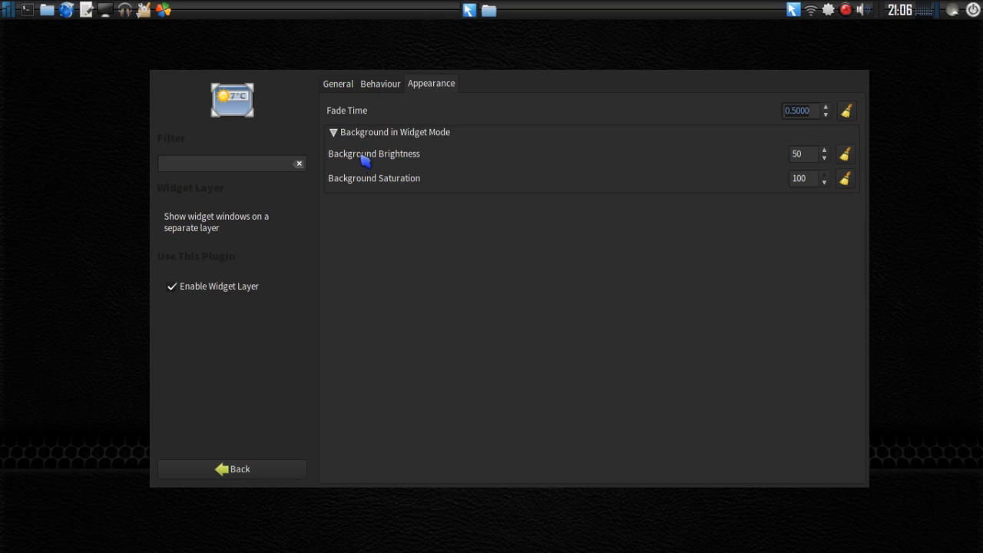
{"action": "left_click", "coordinate": [379, 83]}
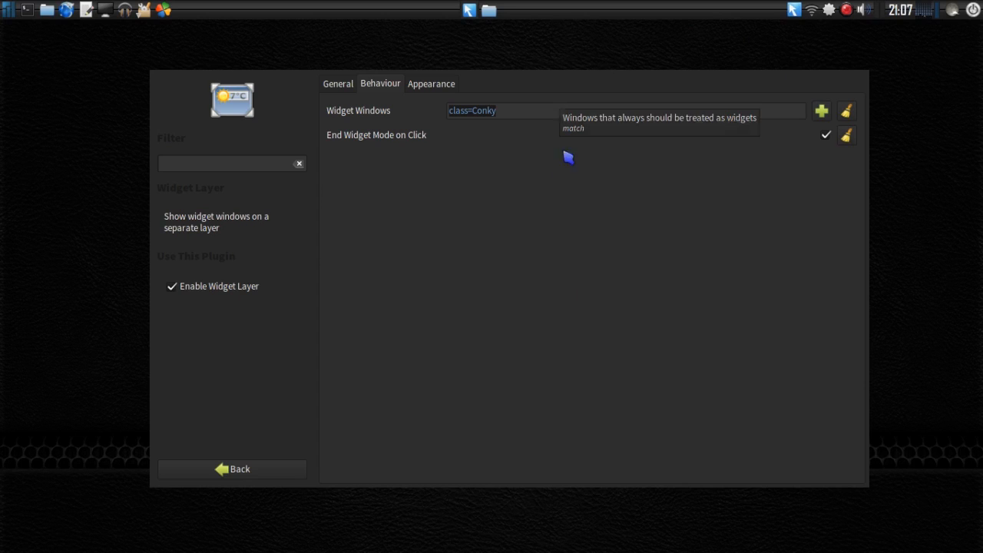
{"action": "left_click", "coordinate": [339, 86]}
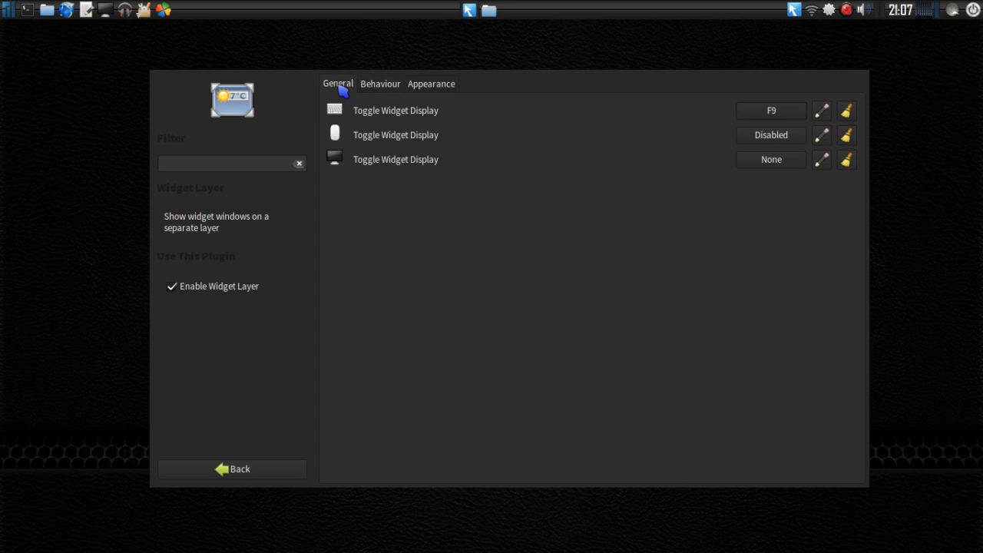
- Return to the plugin overview and bring the Effects category into view
{"action": "left_click", "coordinate": [258, 462]}
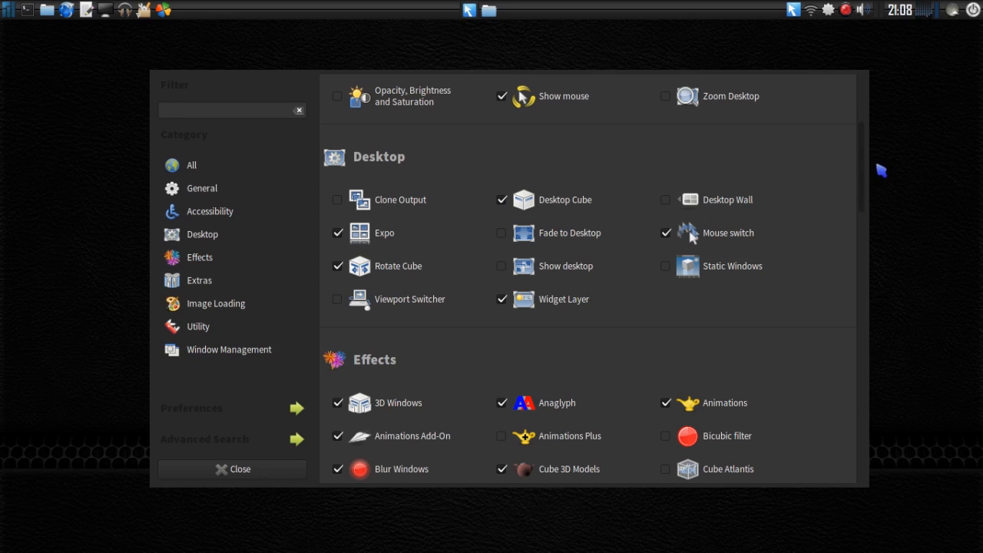
{"action": "left_click_drag", "start_coordinate": [864, 178], "coordinate": [858, 234]}
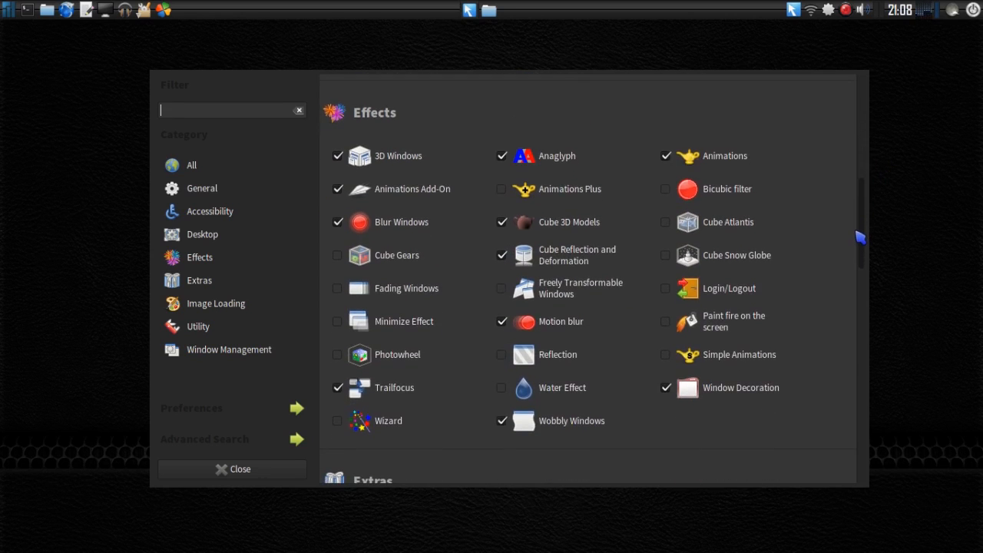